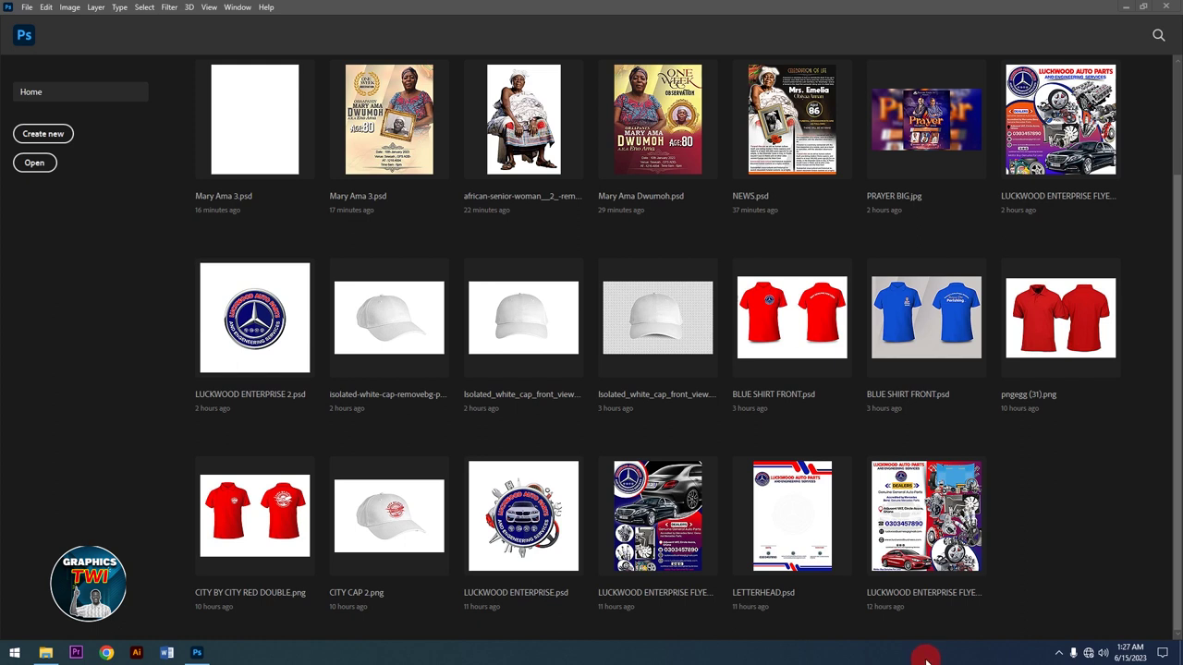
Open the african-senior-woman cut-out PNG from the FUNERAL folder in Photoshop.
left_click(46, 653)
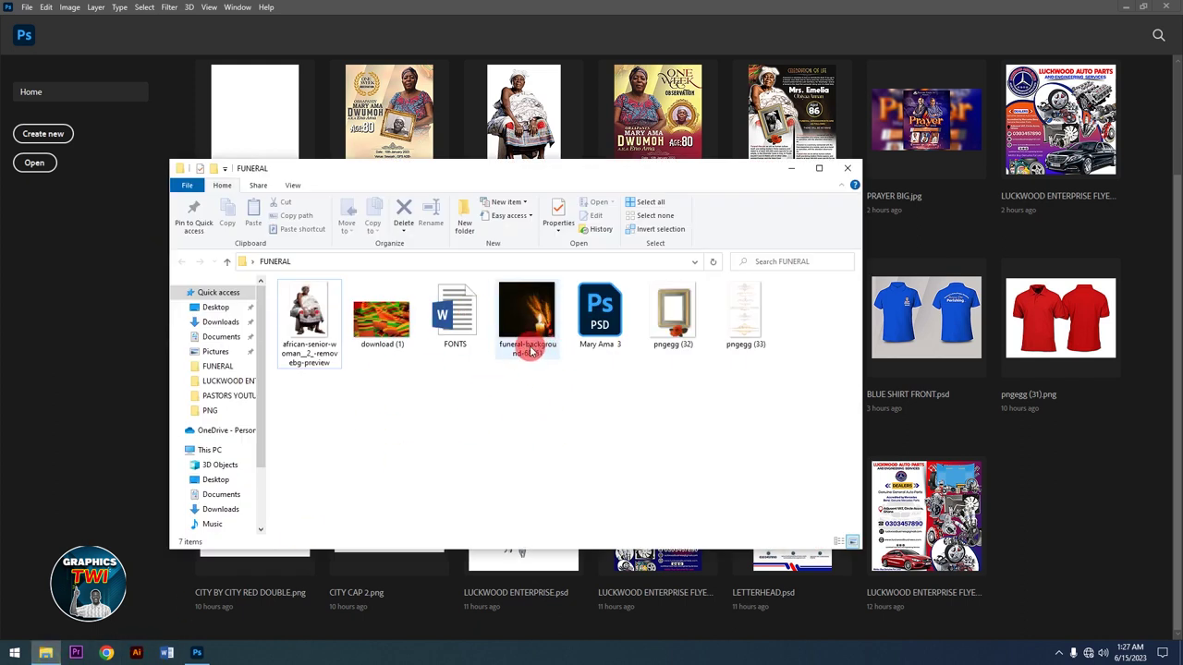
left_click(301, 317)
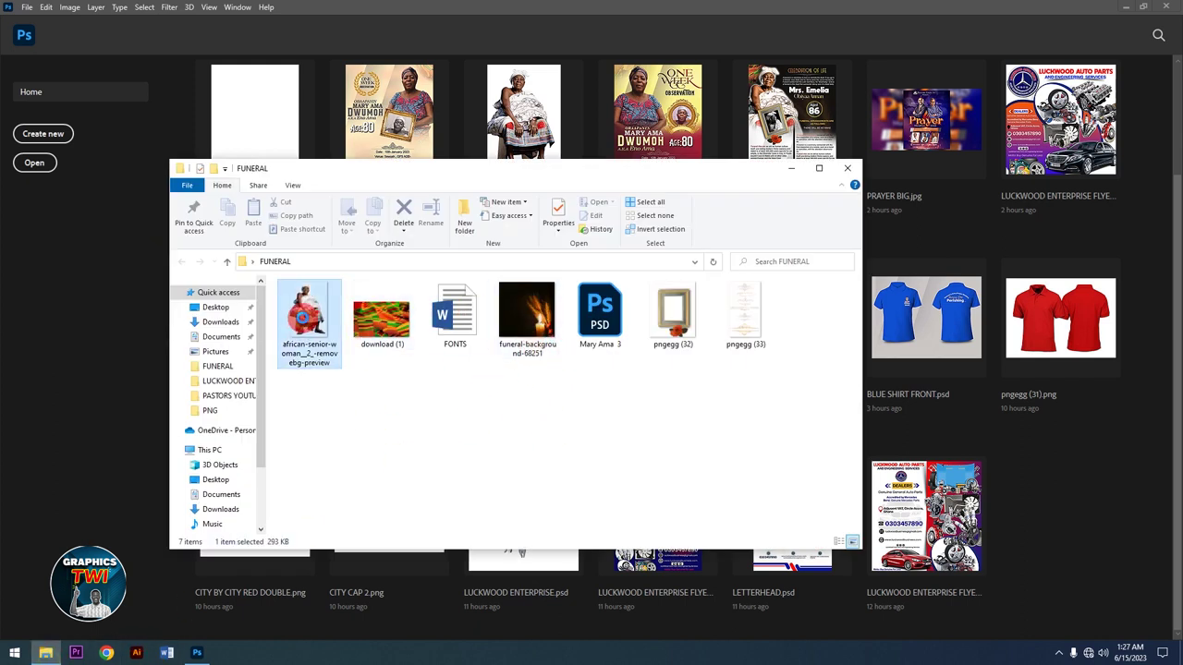
mouse_move(309, 318)
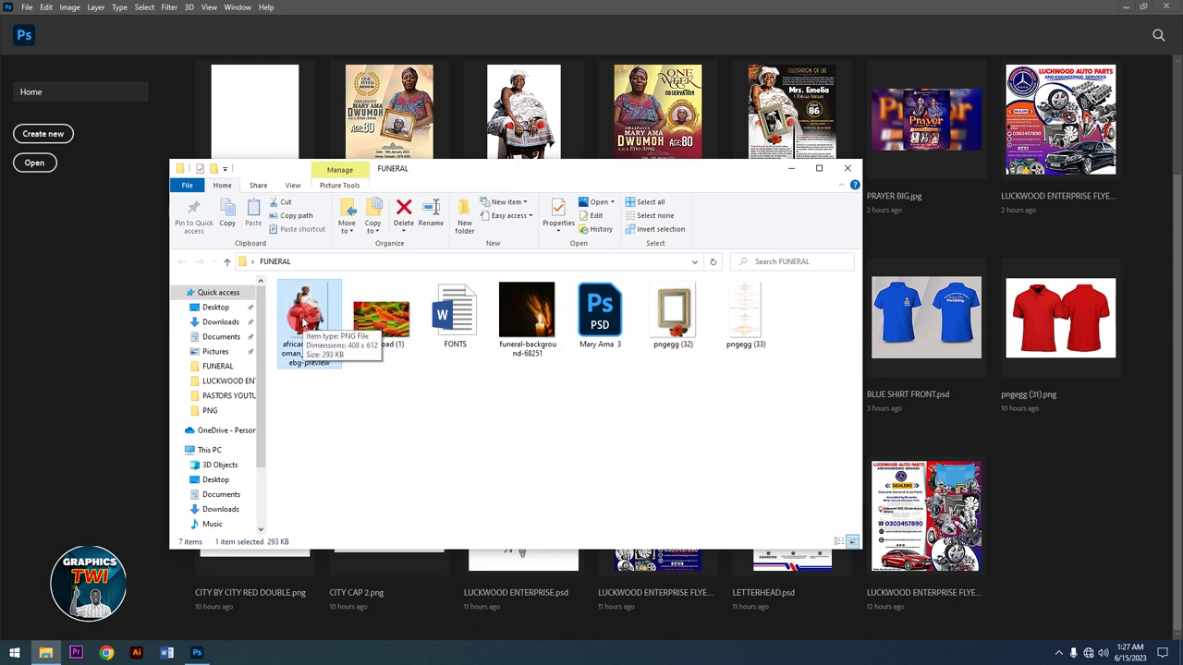
left_click_drag(303, 319, 1023, 469)
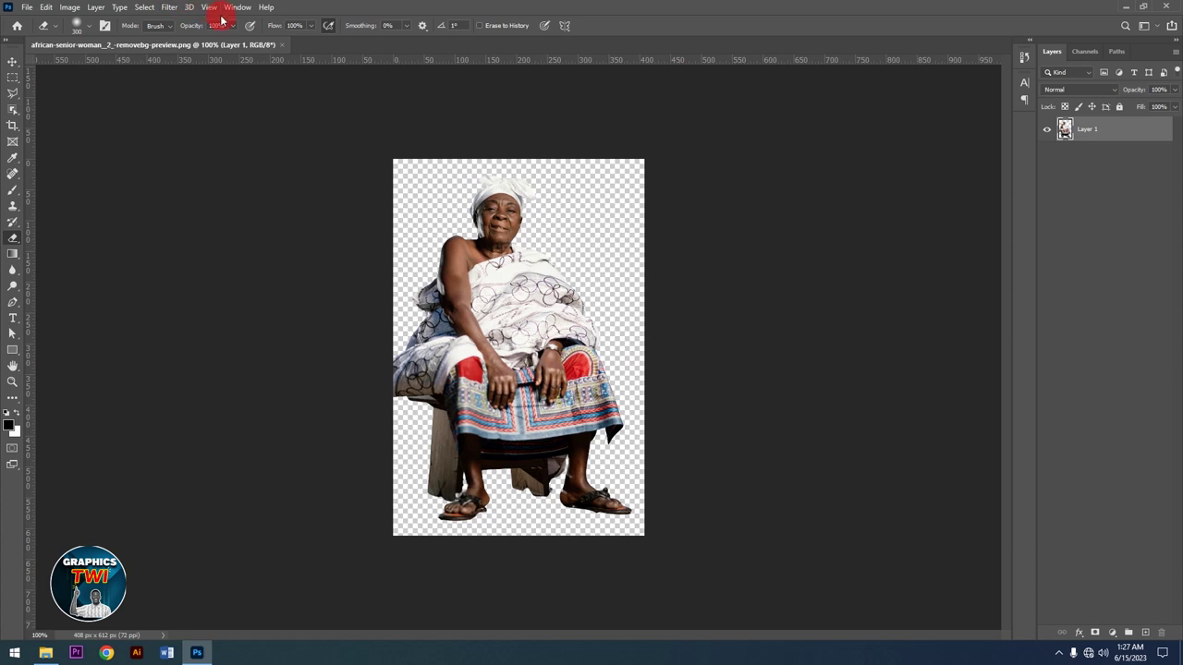
Apply a Camera Raw filter to the woman's photo: Temperature +17, Texture +50, Clarity +57.
left_click(169, 11)
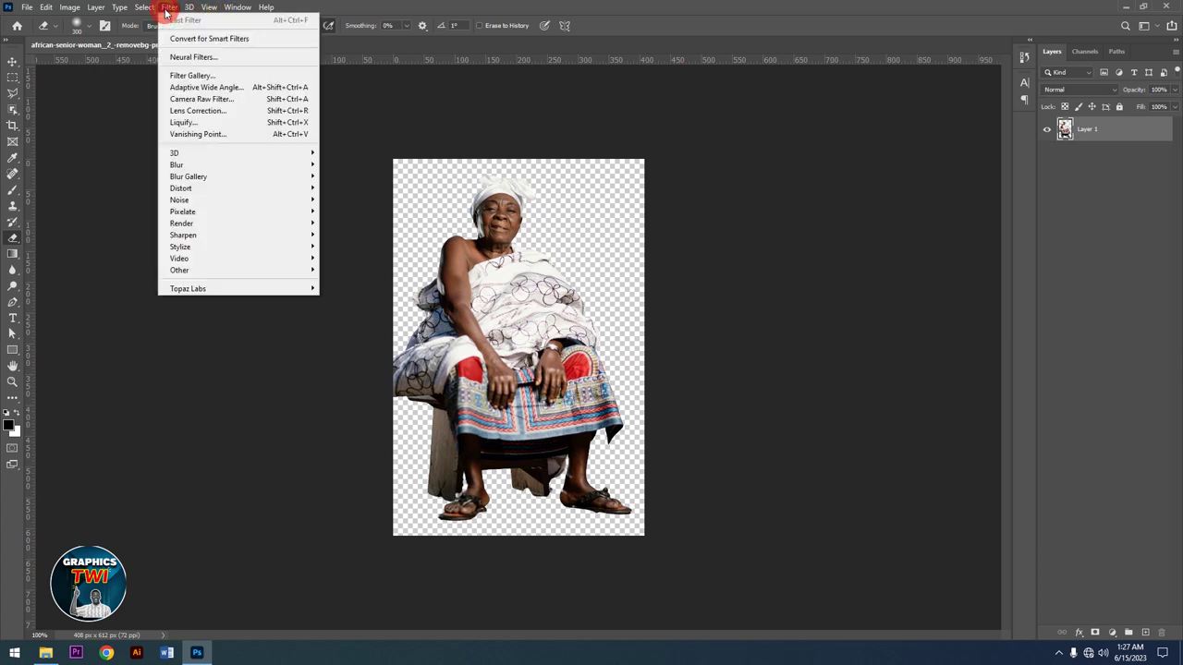
left_click(200, 98)
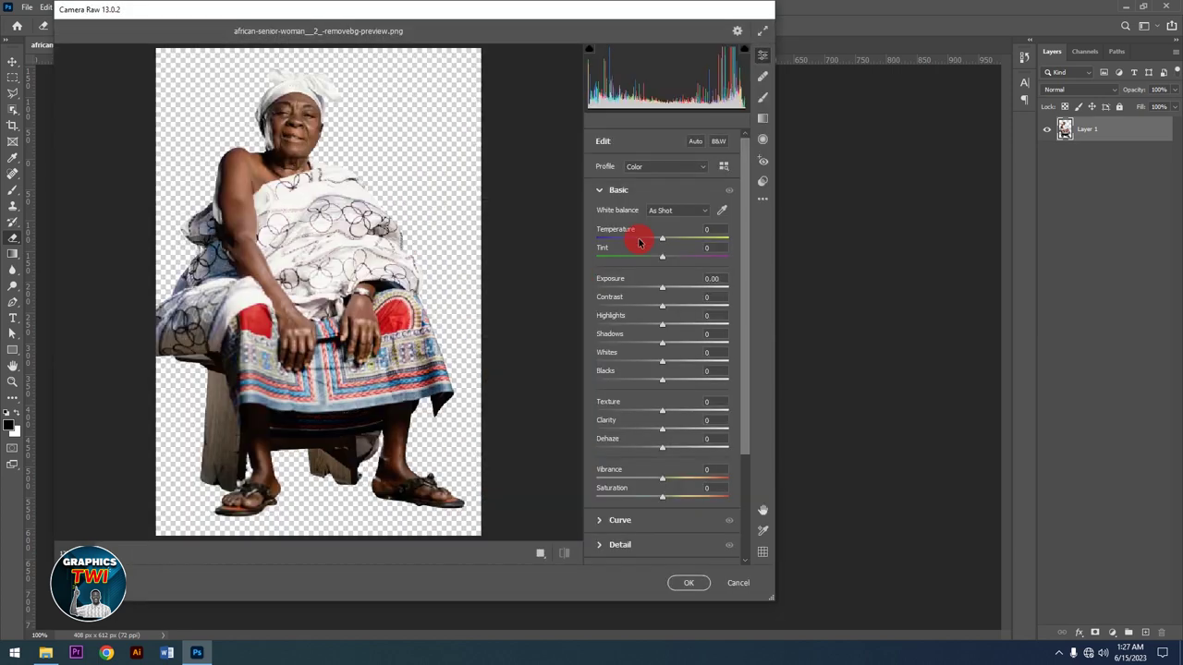
left_click_drag(676, 243, 673, 243)
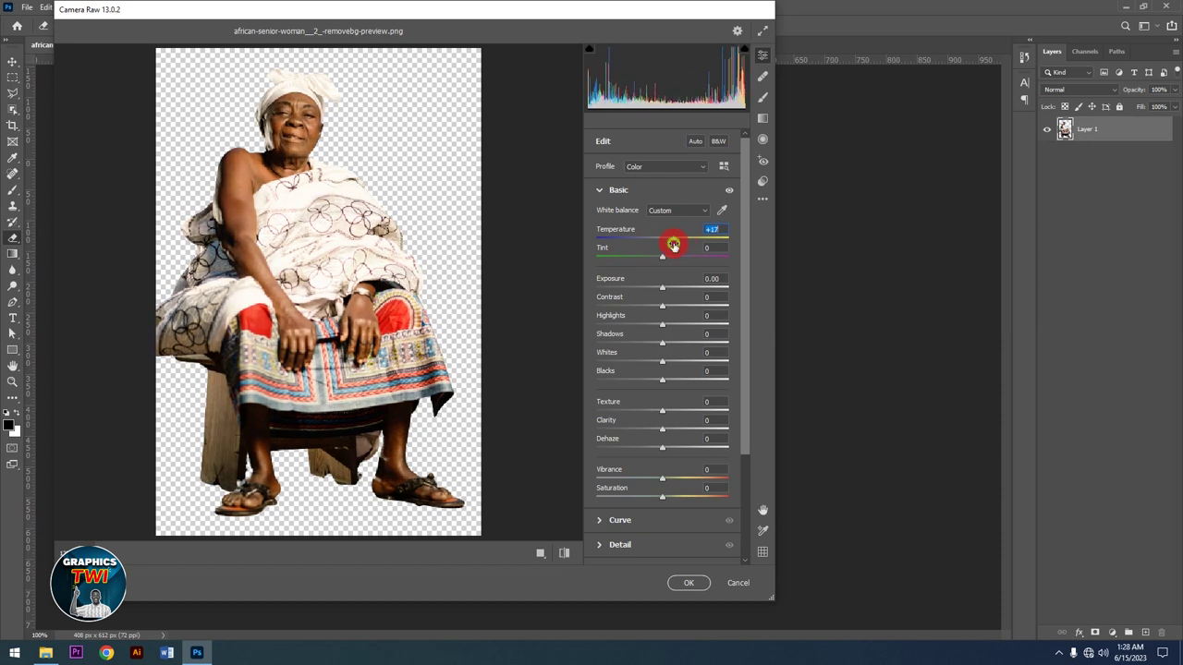
mouse_move(662, 415)
left_mouse_down()
mouse_move(695, 413)
mouse_move(704, 429)
left_mouse_up()
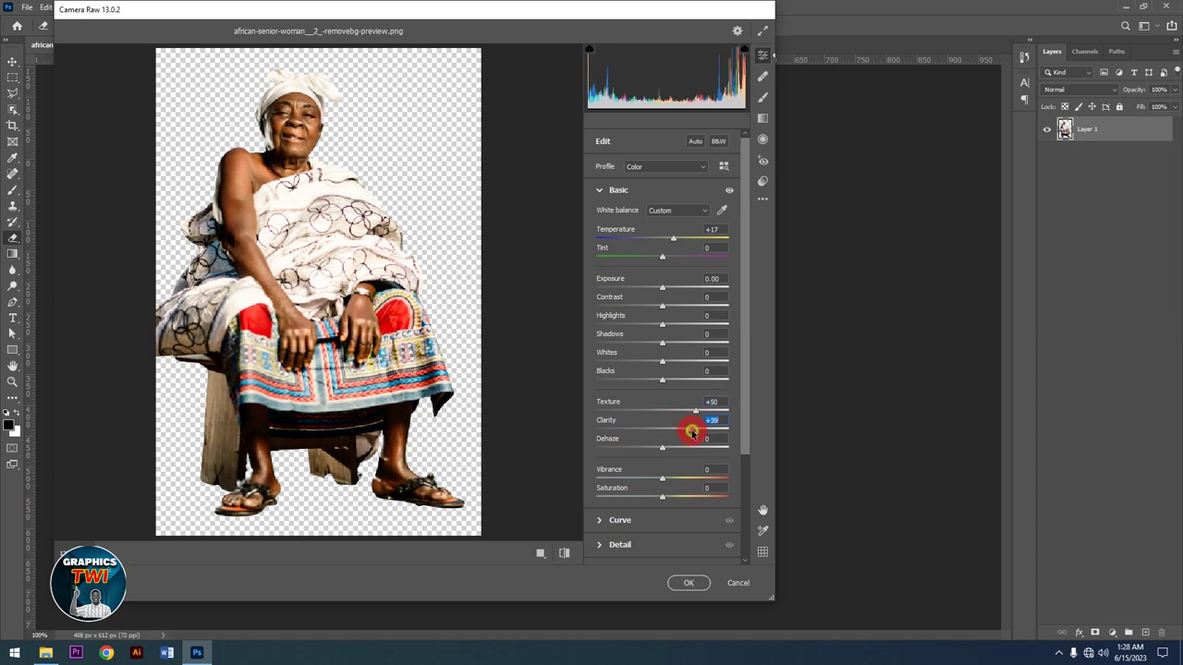
left_click(689, 582)
left_click(217, 28)
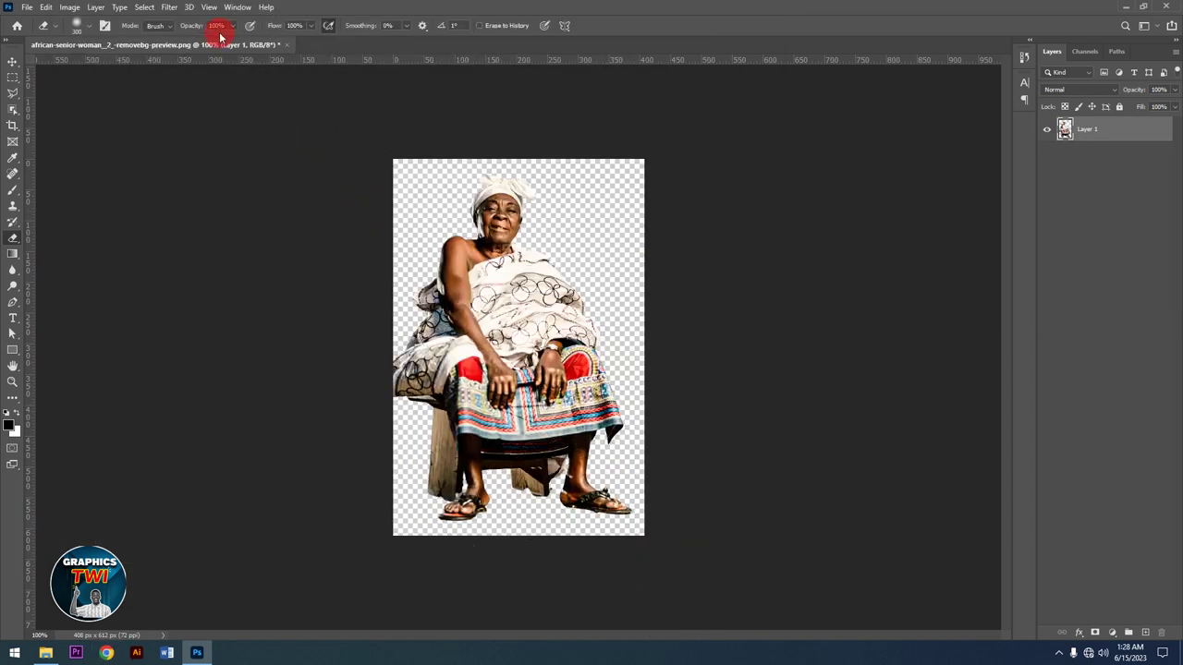
left_click_drag(223, 49, 224, 78)
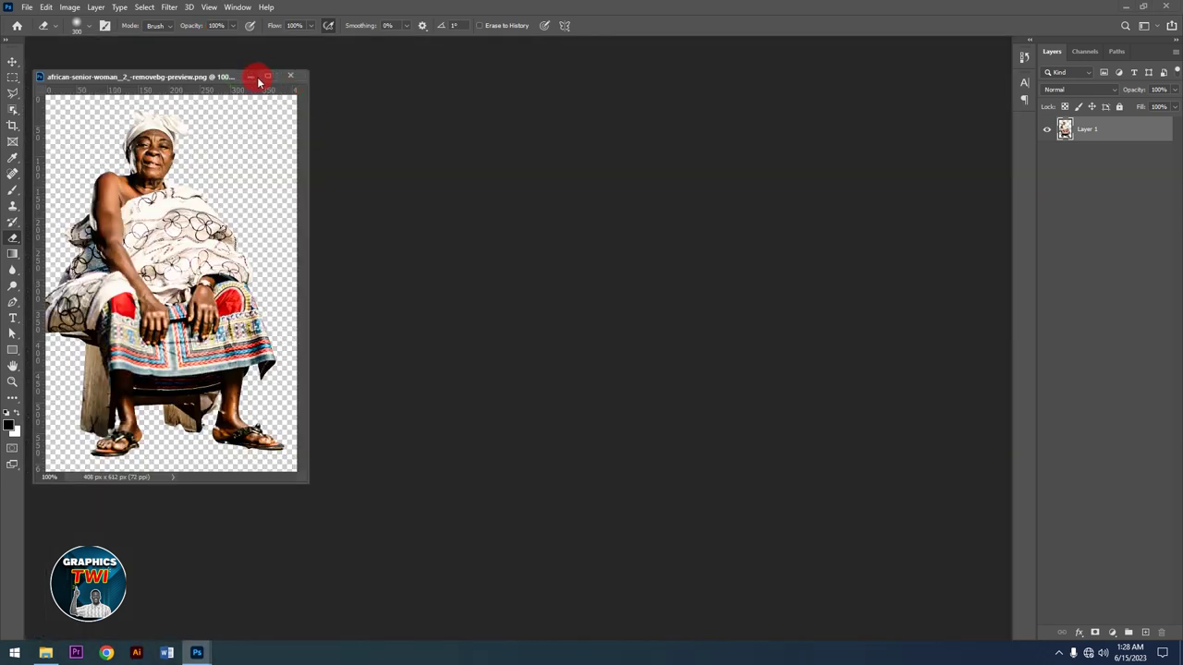
left_click(259, 77)
left_click(45, 652)
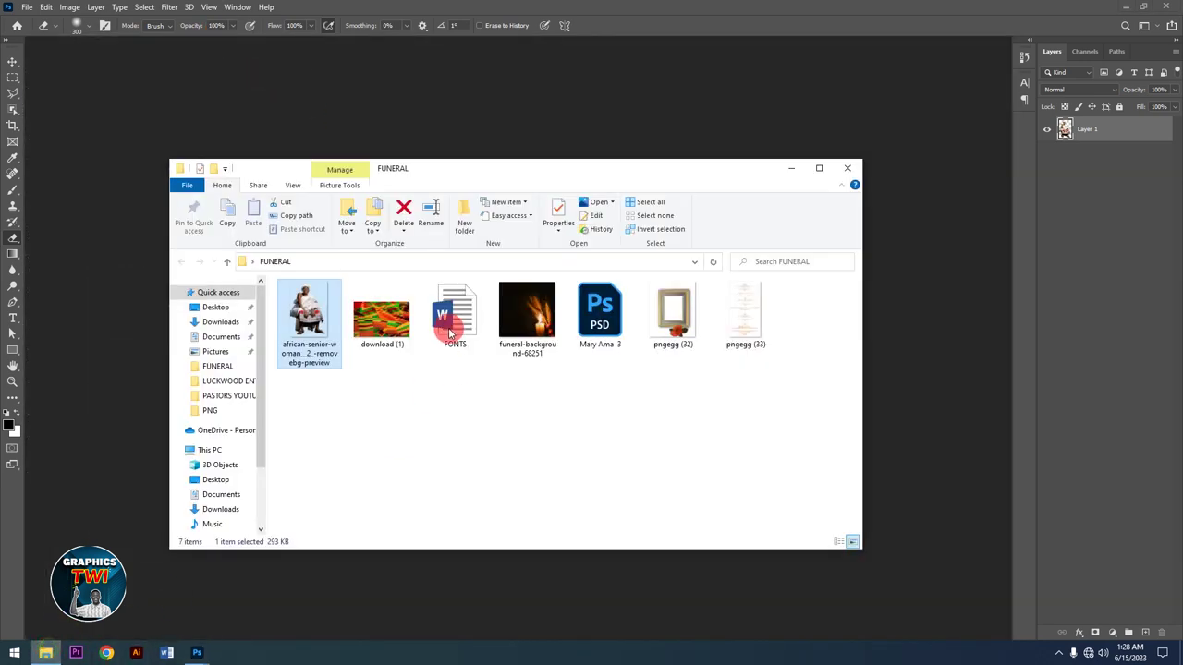
left_click_drag(593, 332, 800, 415)
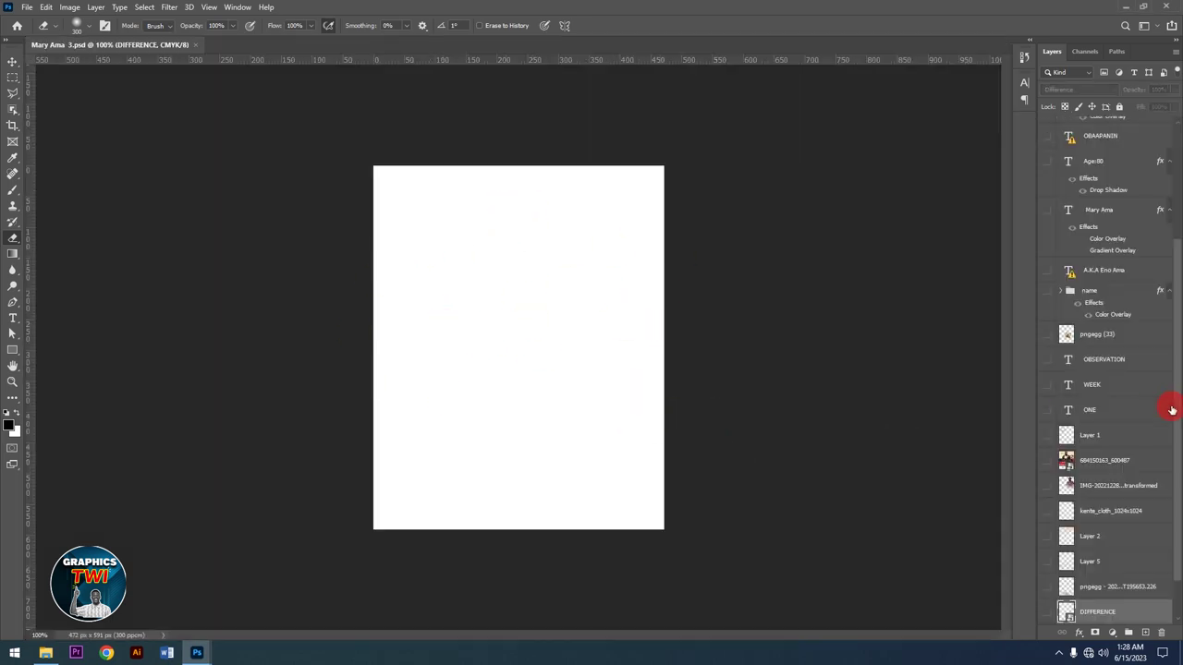
Show the cream Rectangle 1 background and the DIFFERENCE shading layer.
left_click_drag(1177, 480, 1169, 111)
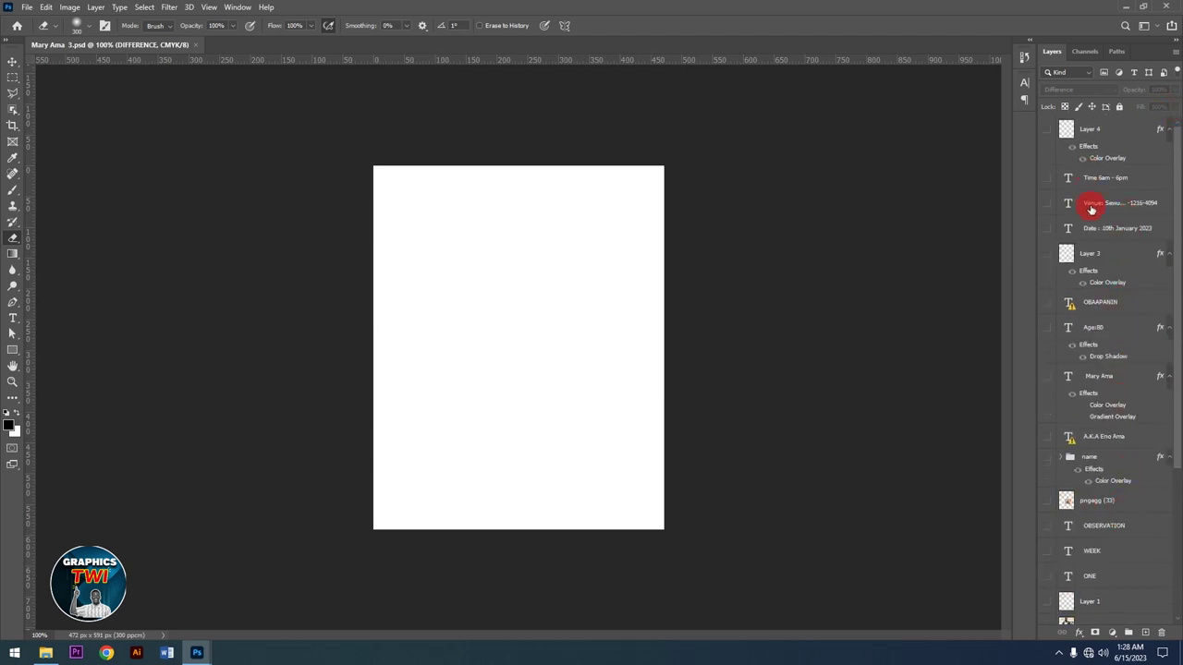
left_click_drag(1176, 459, 1171, 625)
left_click(1046, 586)
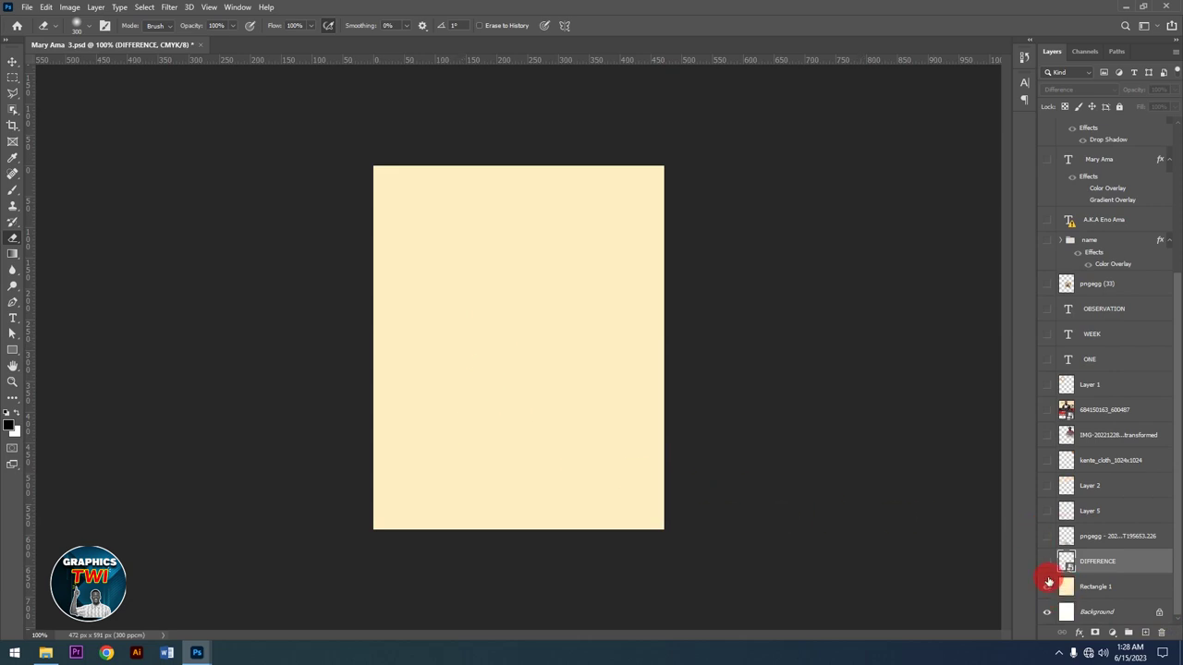
left_click(1046, 561)
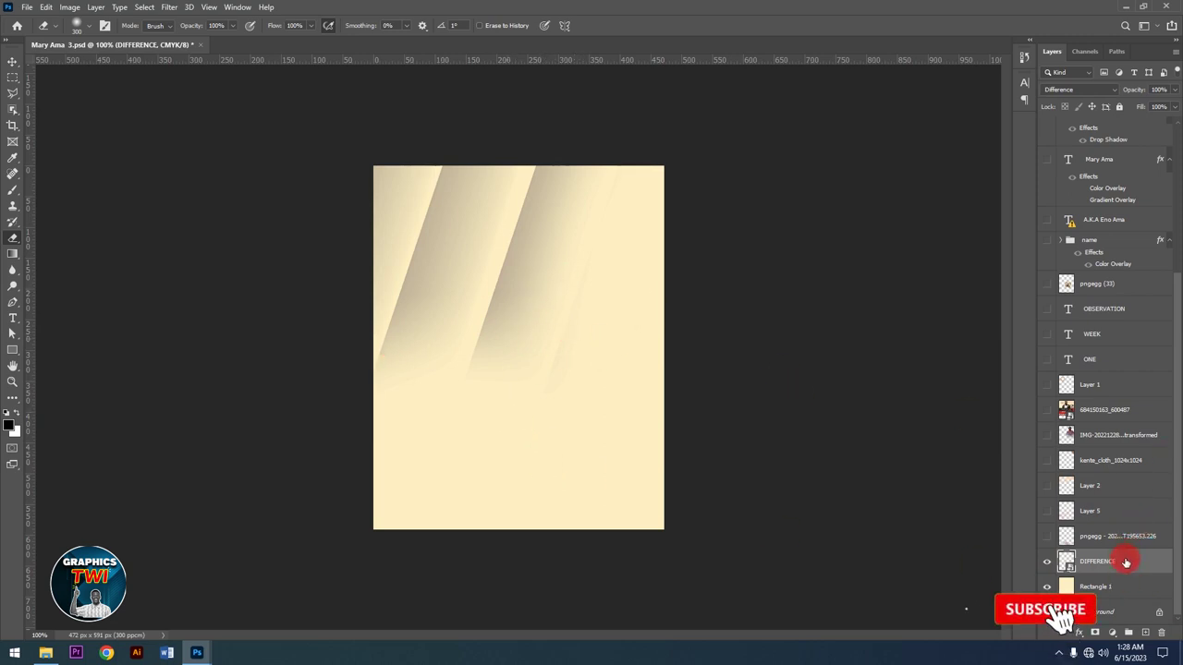
Set the DIFFERENCE layer's blend mode to Difference and show the pngegg wave layer.
left_click(1068, 93)
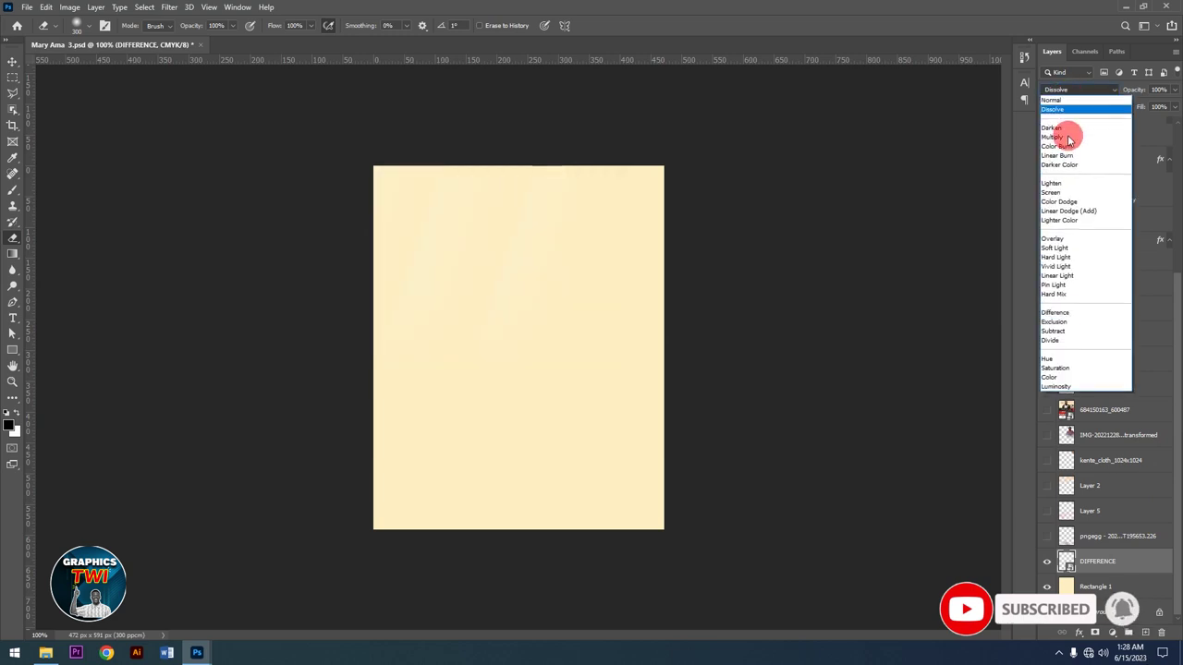
left_click(1058, 313)
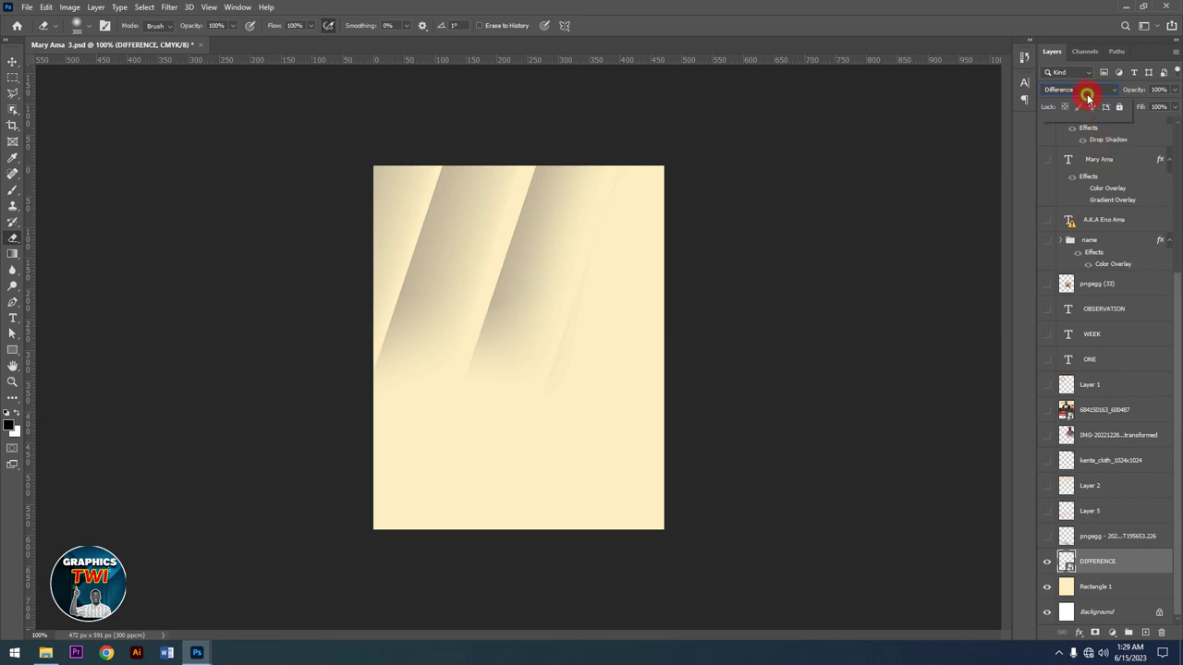
left_click(1087, 95)
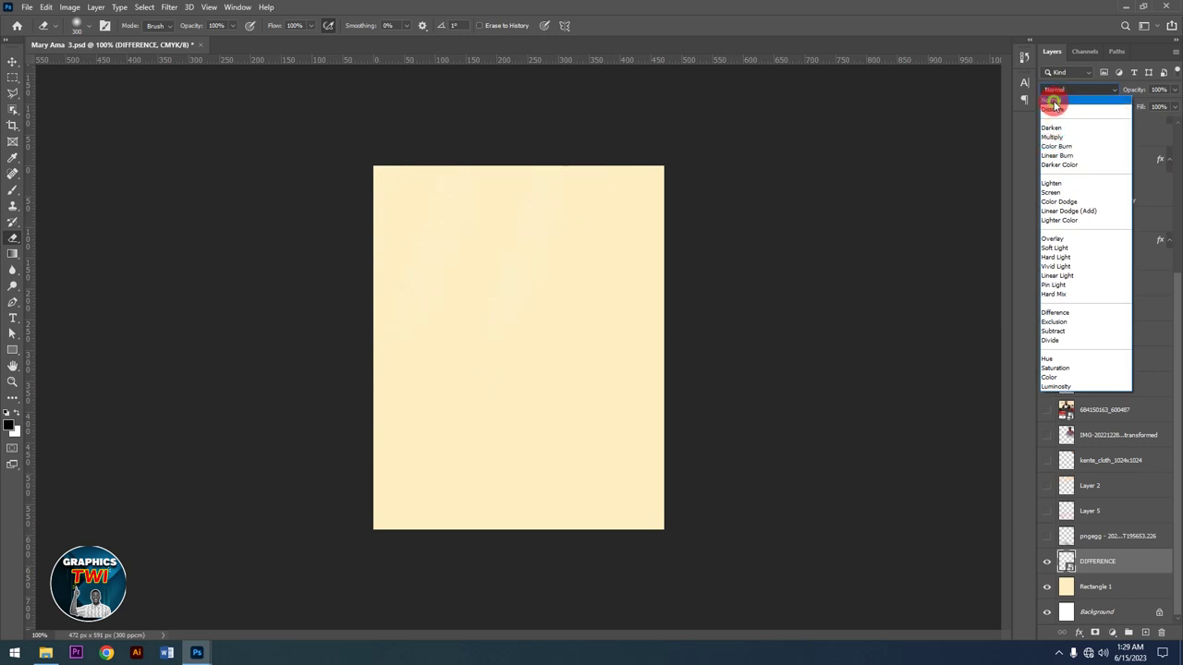
left_click(1049, 99)
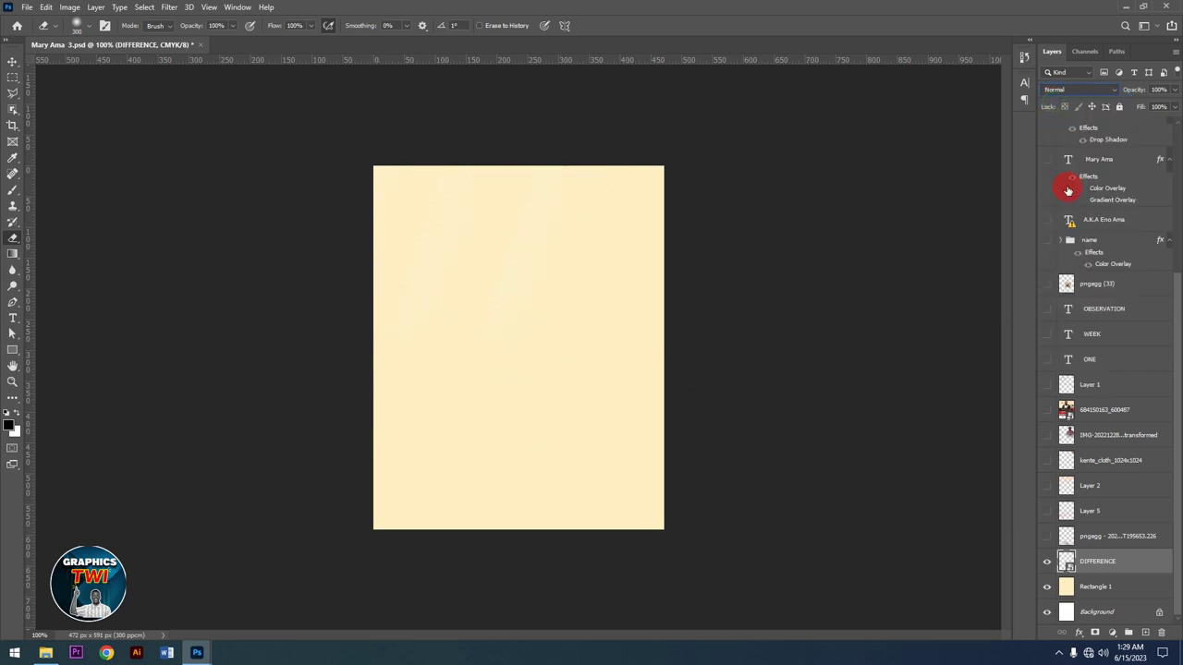
left_click(1080, 89)
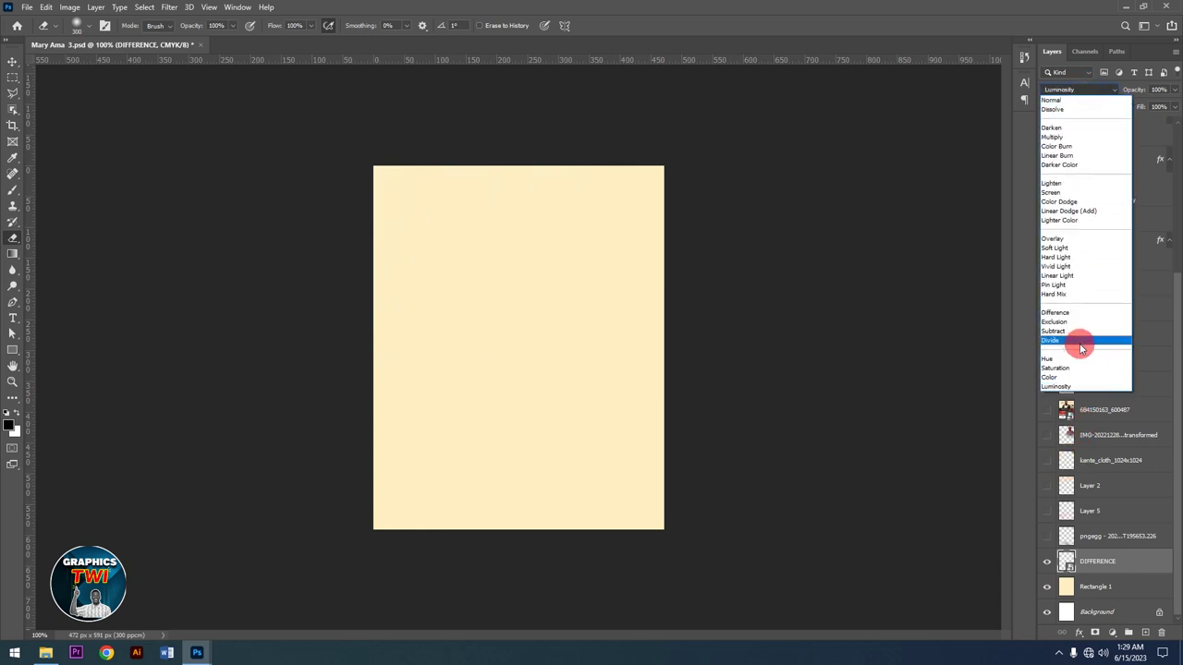
left_click(1062, 315)
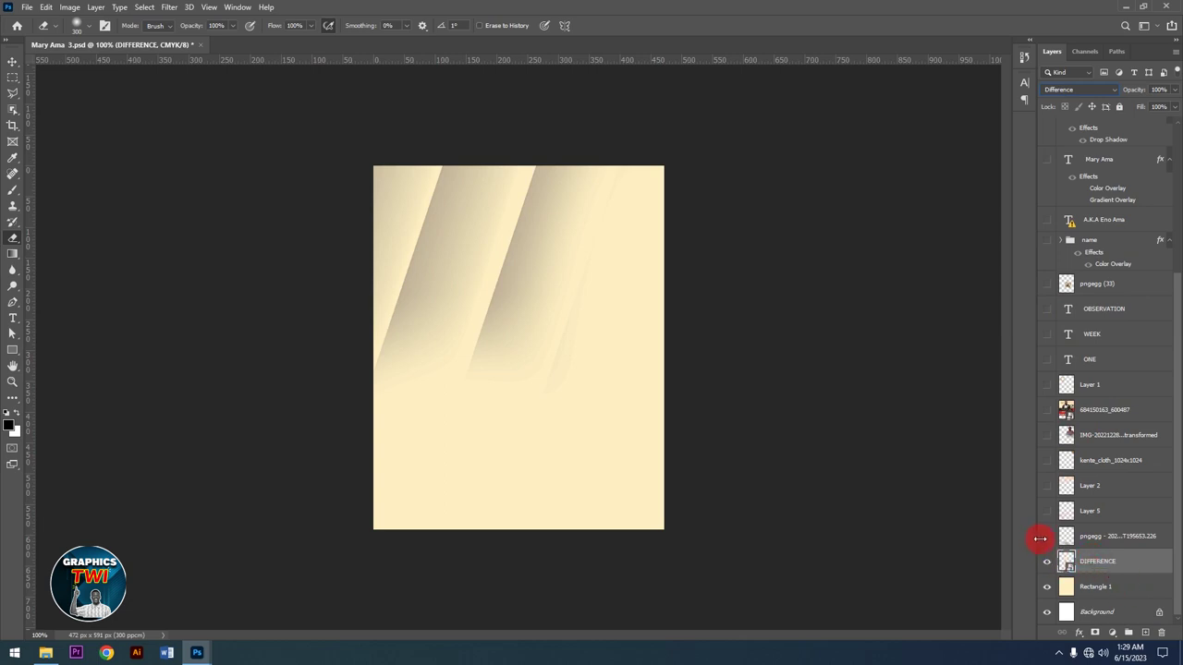
left_click(1047, 536)
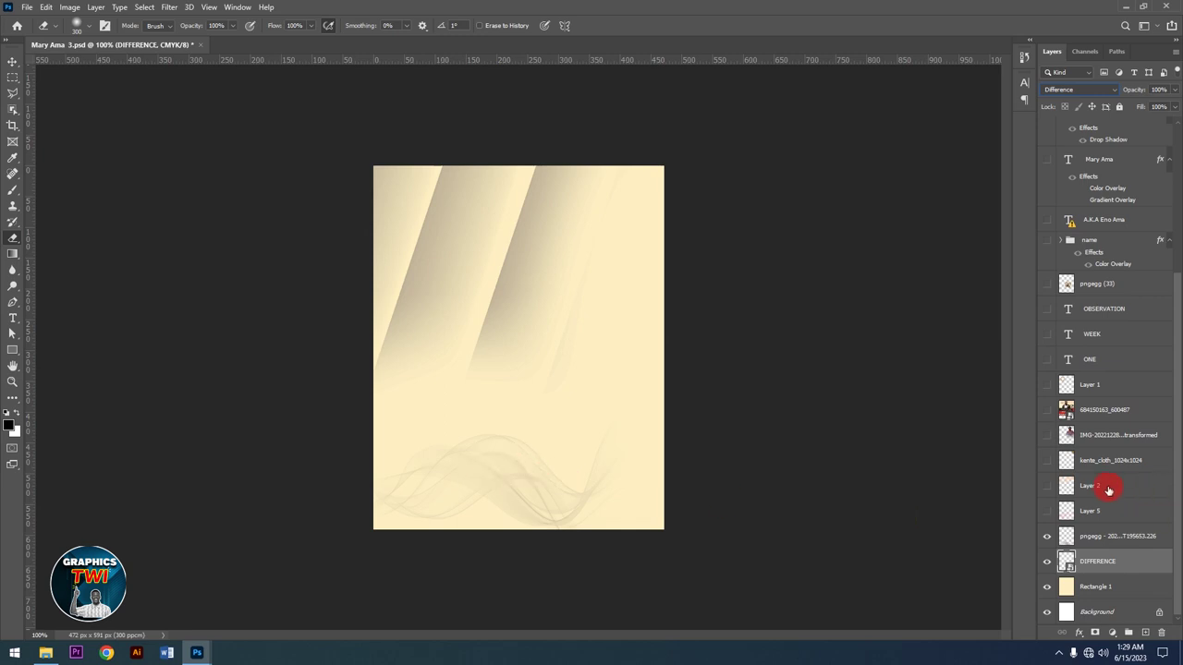
Set the pngegg wave layer's blend mode to Multiply.
left_click(1109, 536)
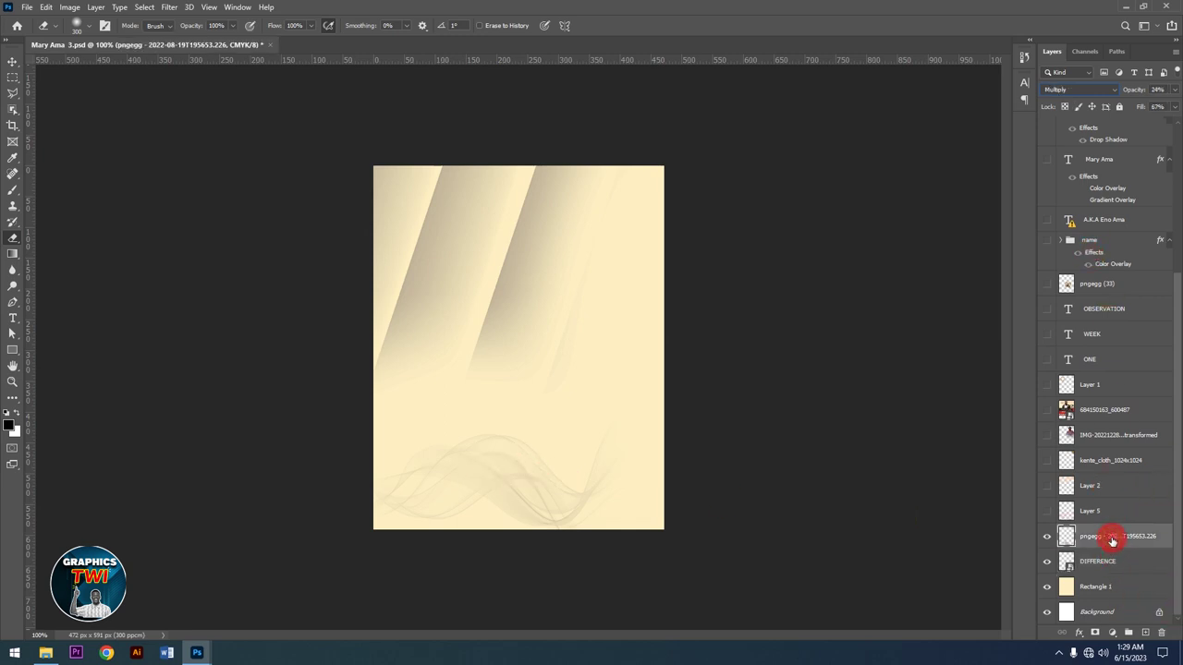
left_click(1083, 96)
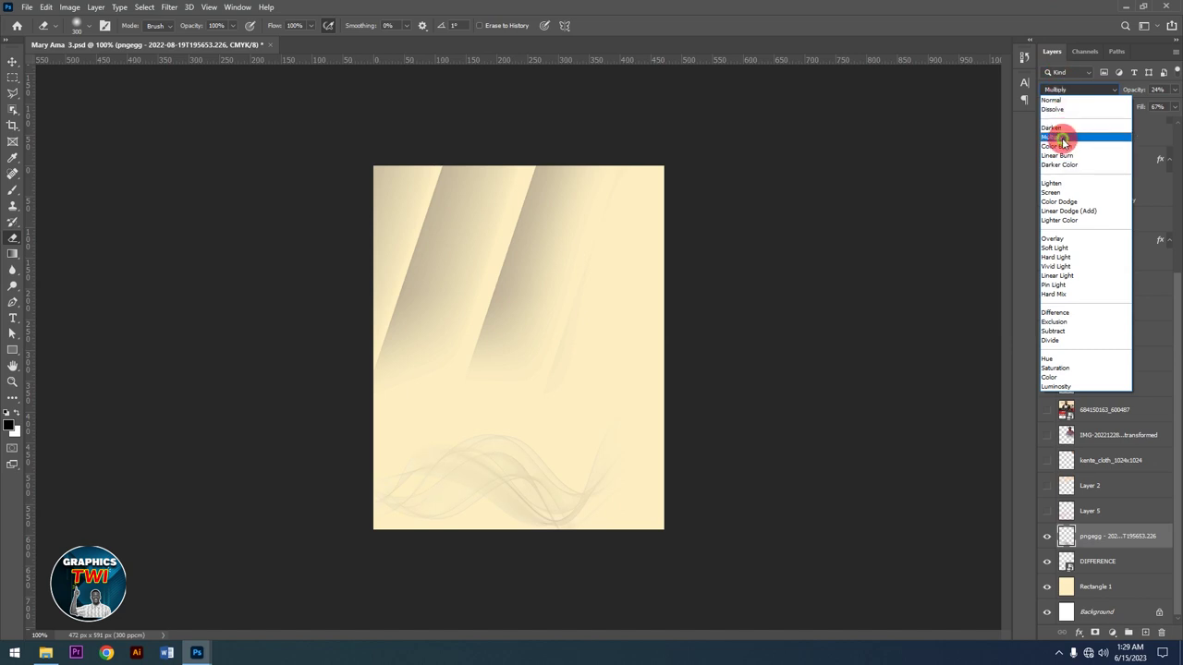
left_click(1062, 138)
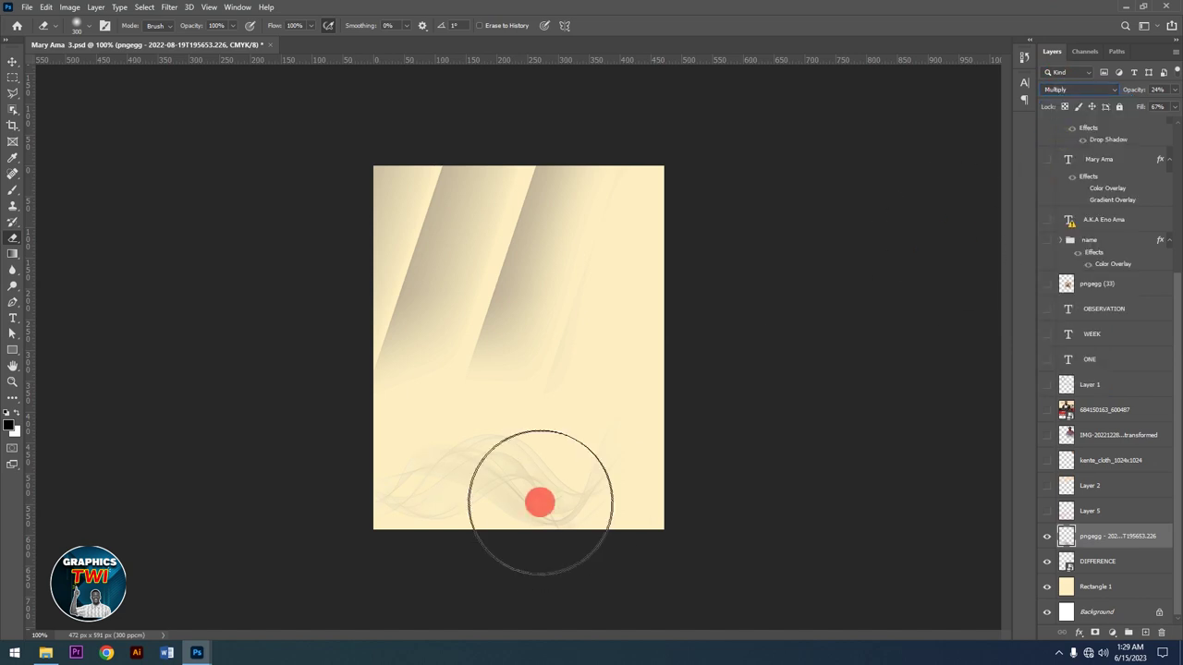
Show Layer 5's pink blotches and nudge the layer slightly right and down.
left_click(1047, 511)
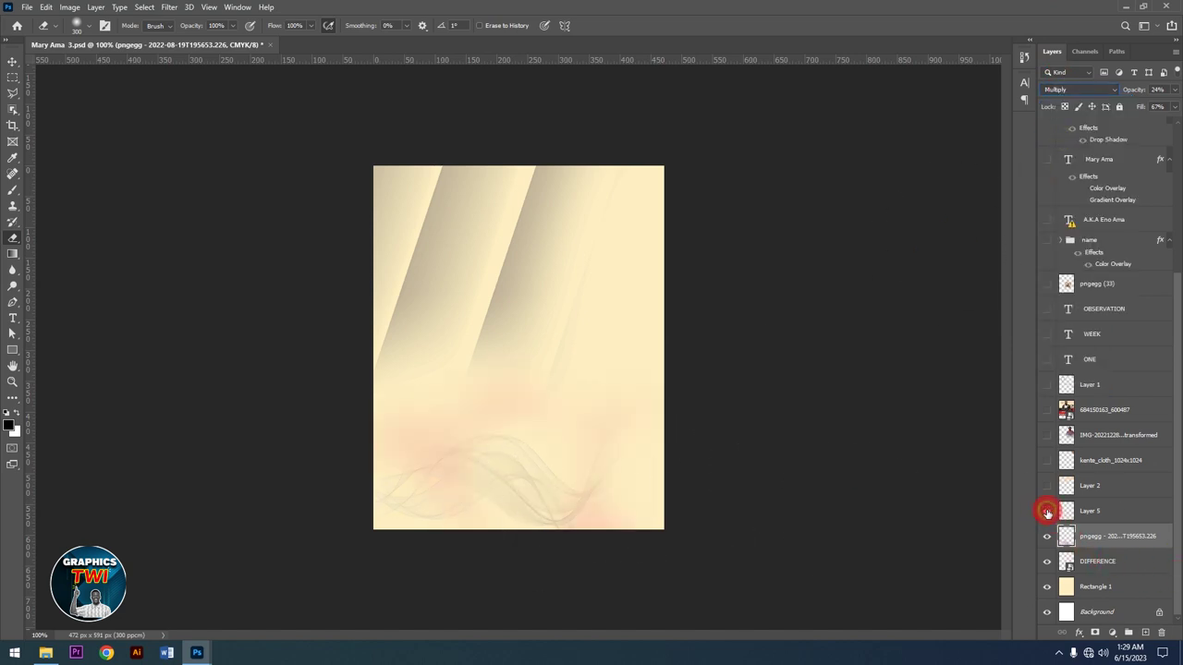
left_click(1110, 517)
mouse_move(552, 525)
left_mouse_down()
mouse_move(483, 447)
mouse_move(102, 154)
mouse_move(14, 56)
left_mouse_up()
left_click(11, 62)
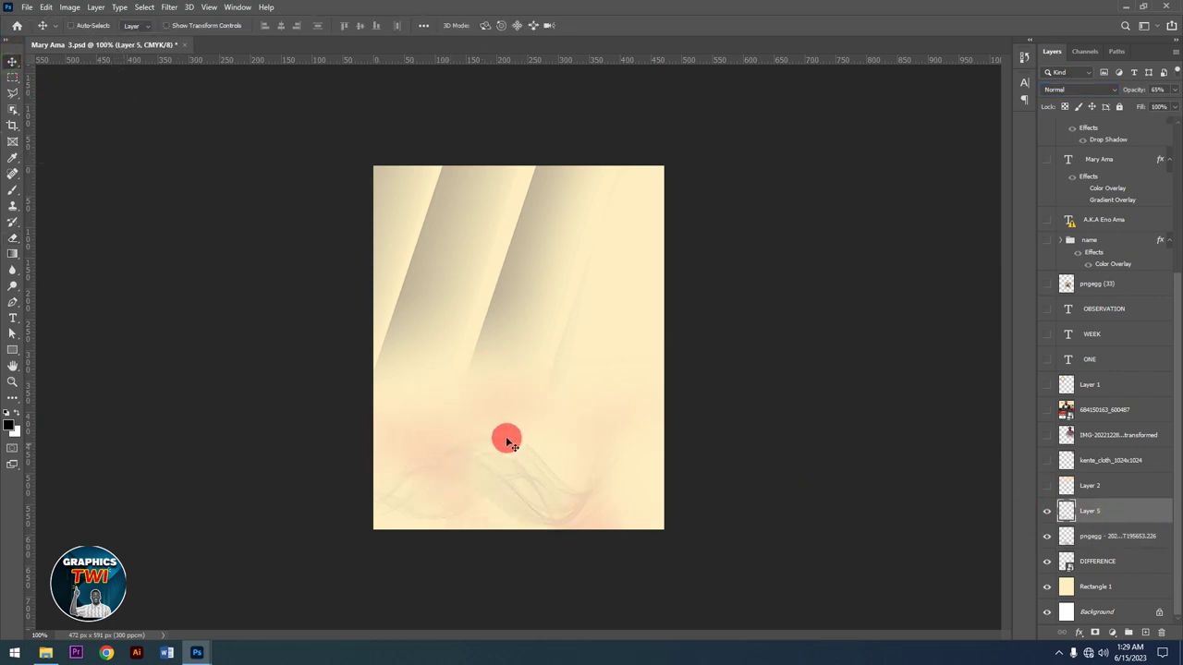
left_click_drag(596, 450, 613, 470)
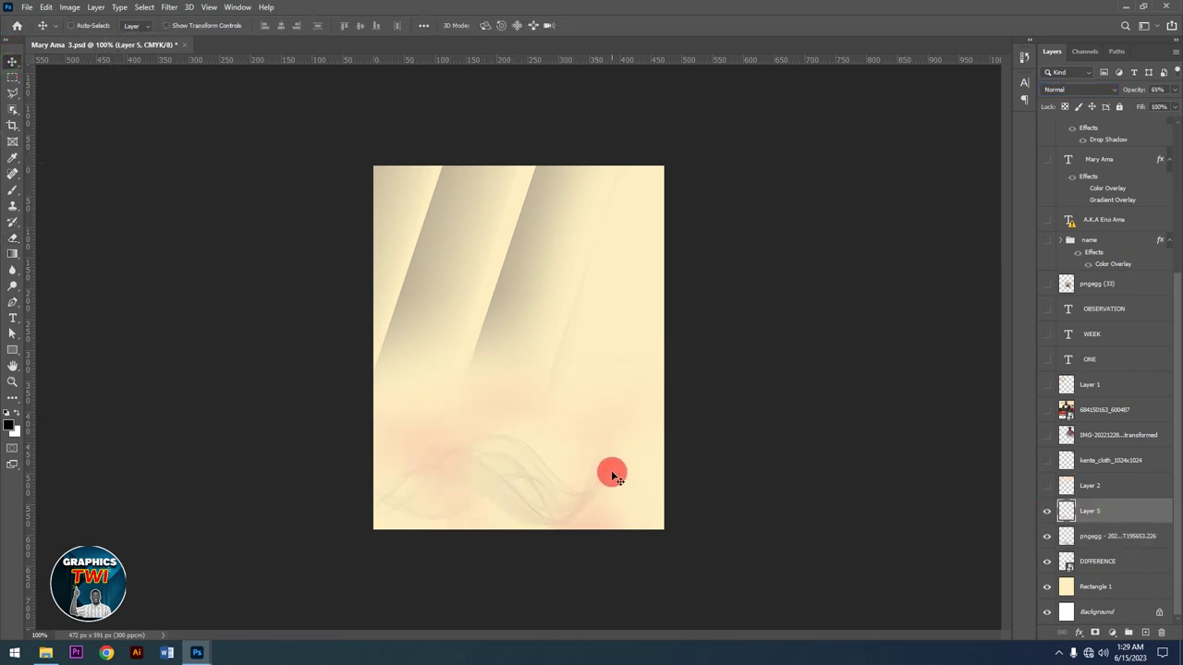
Check Layer 2's peach glows and show the kente cloth pattern at top right.
left_click(1046, 486)
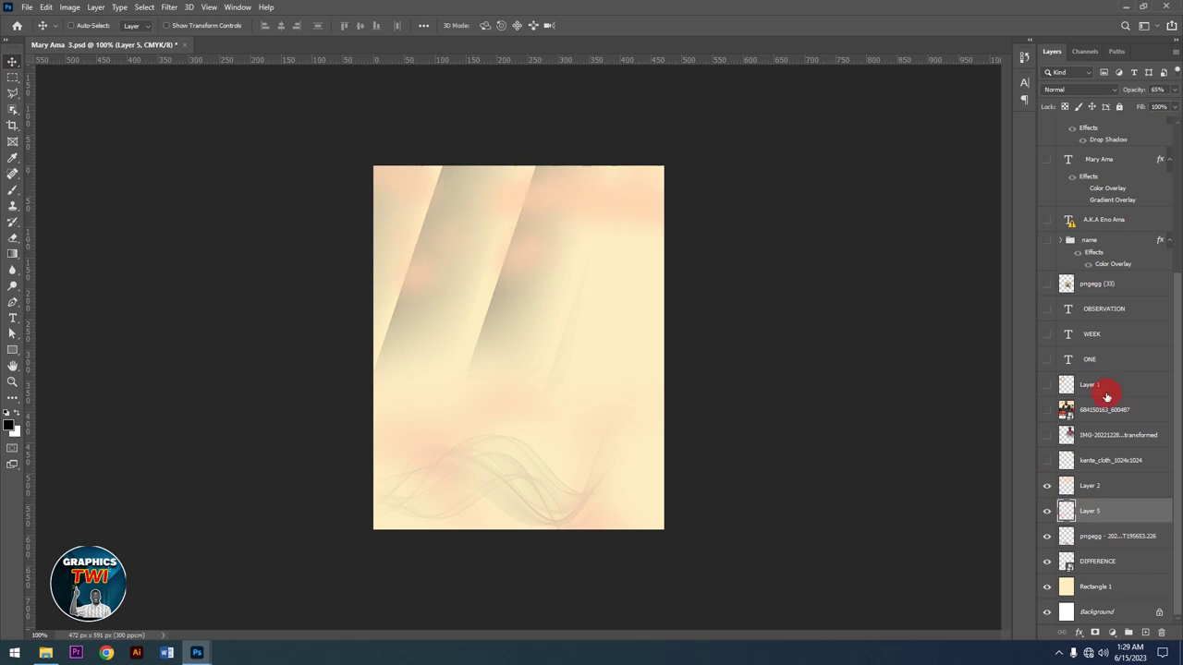
left_click(1048, 488)
left_click(1047, 461)
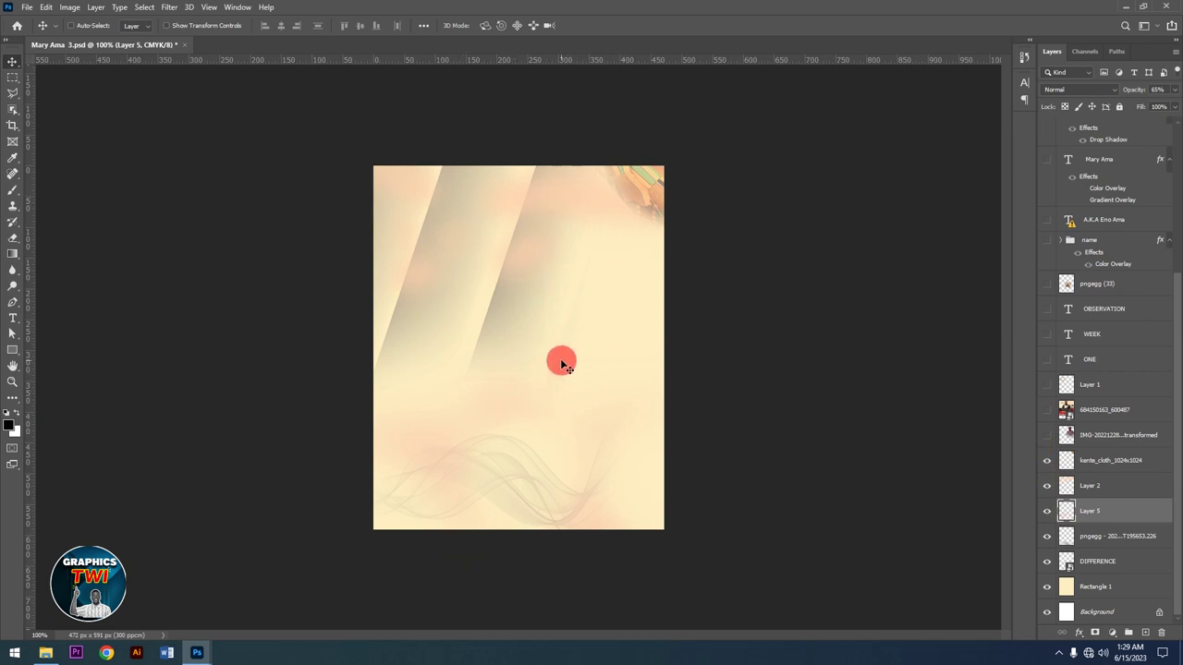
left_click(1087, 441)
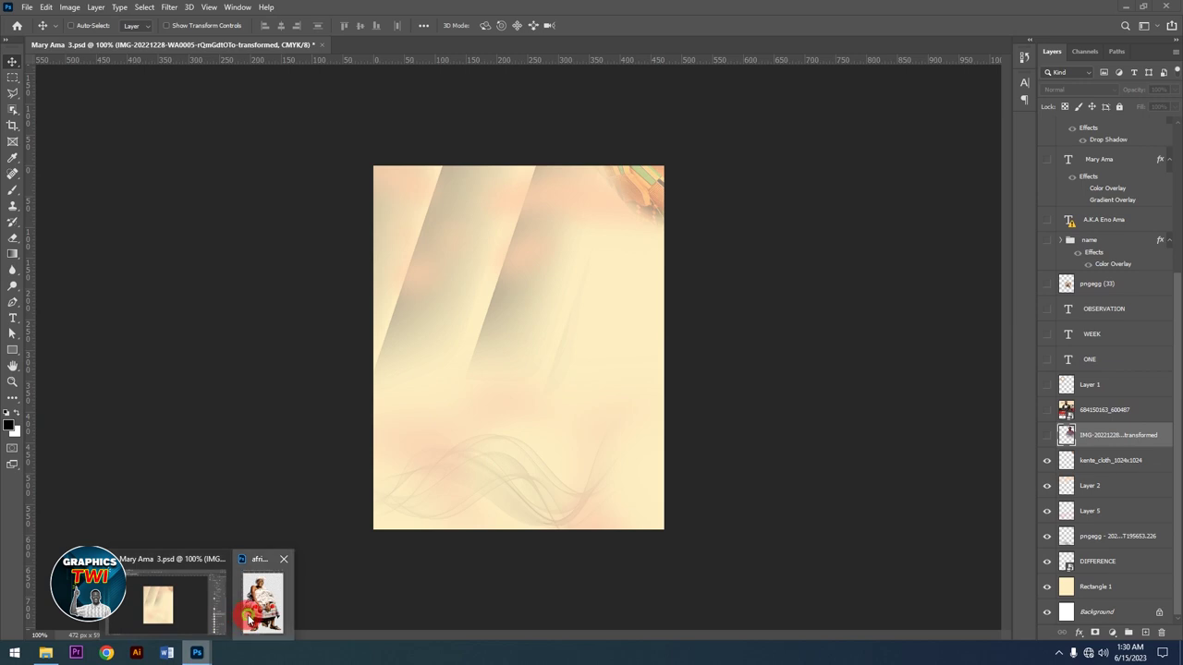
Bring the seated woman photo into the poster and close its separate window.
mouse_move(197, 653)
left_click(252, 605)
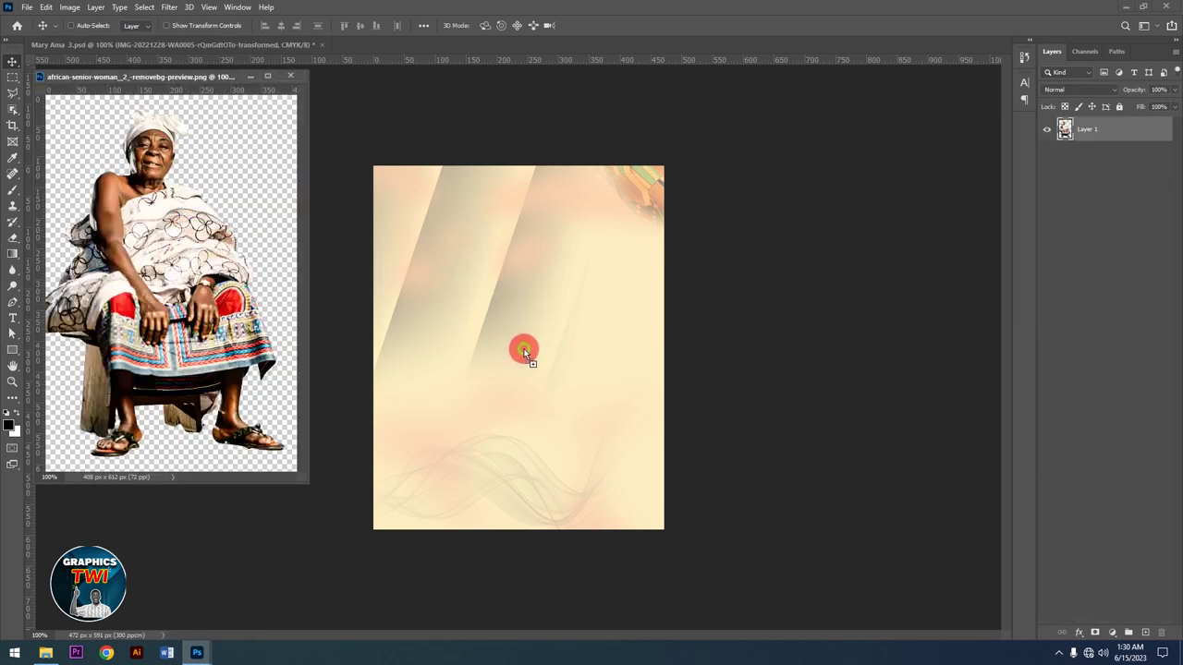
left_click_drag(208, 233, 523, 348)
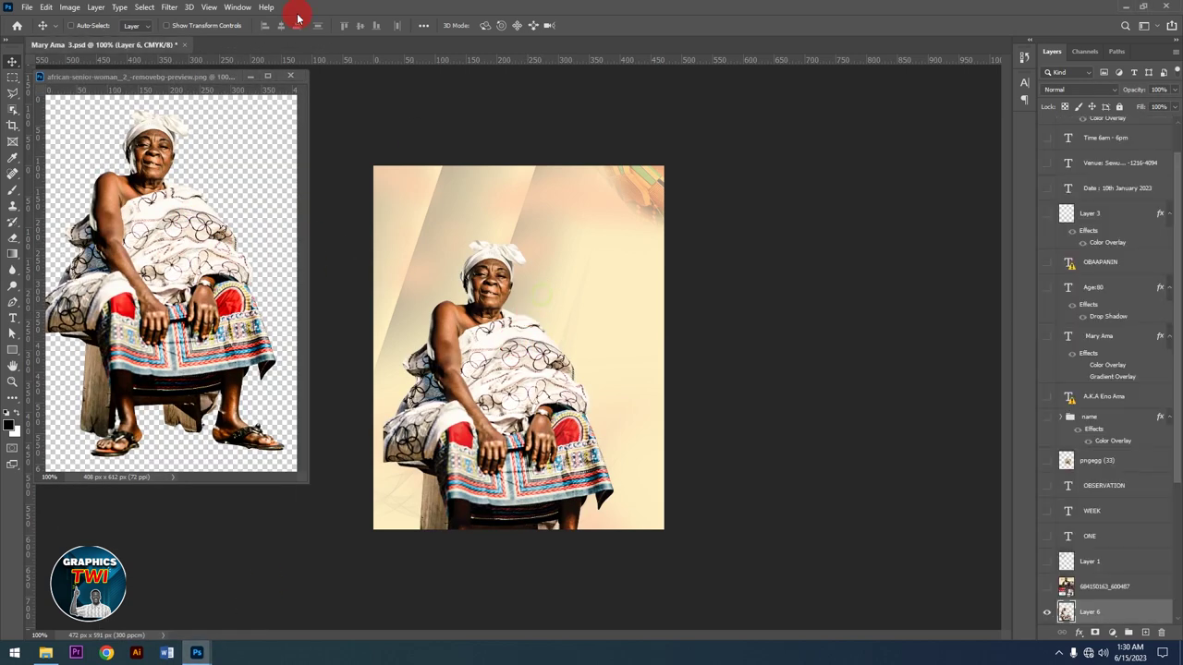
left_click(251, 77)
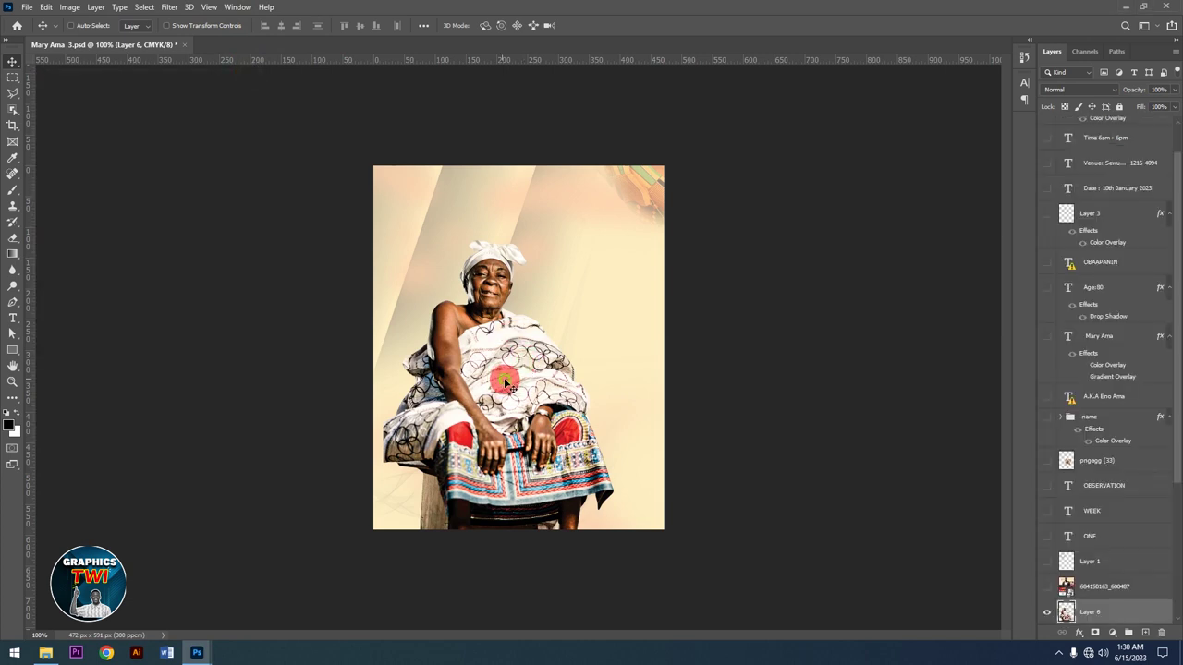
left_click_drag(507, 384, 552, 340)
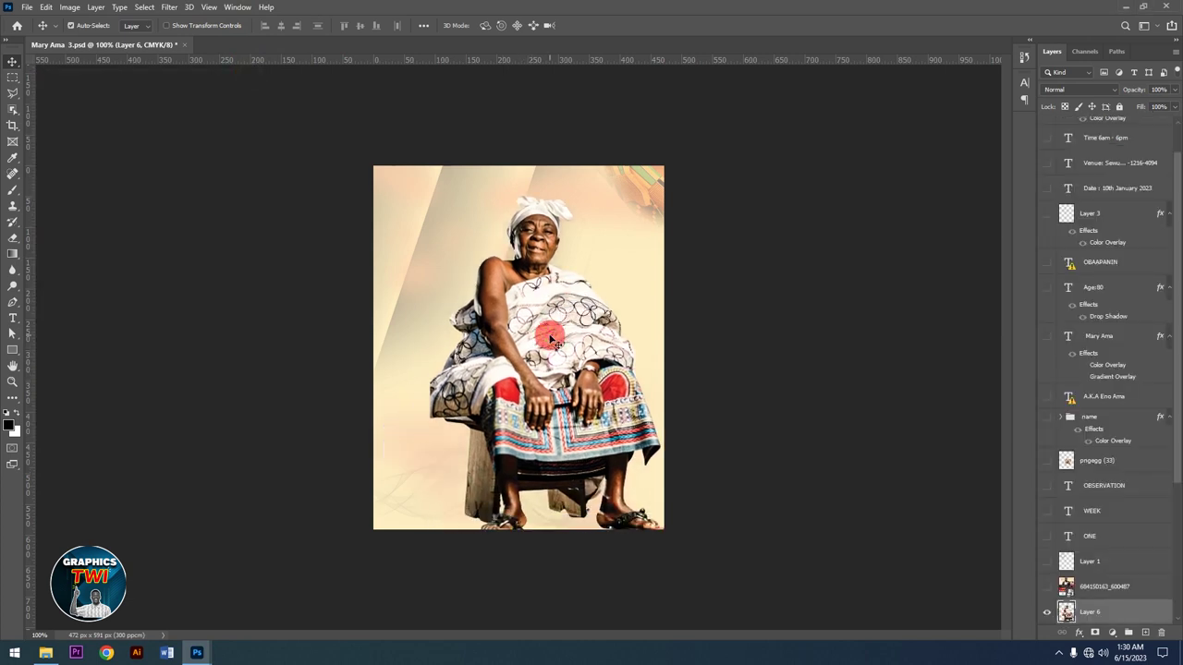
Flip the woman photo horizontally, scale it to about 83% and place it right.
key("ctrl+t")
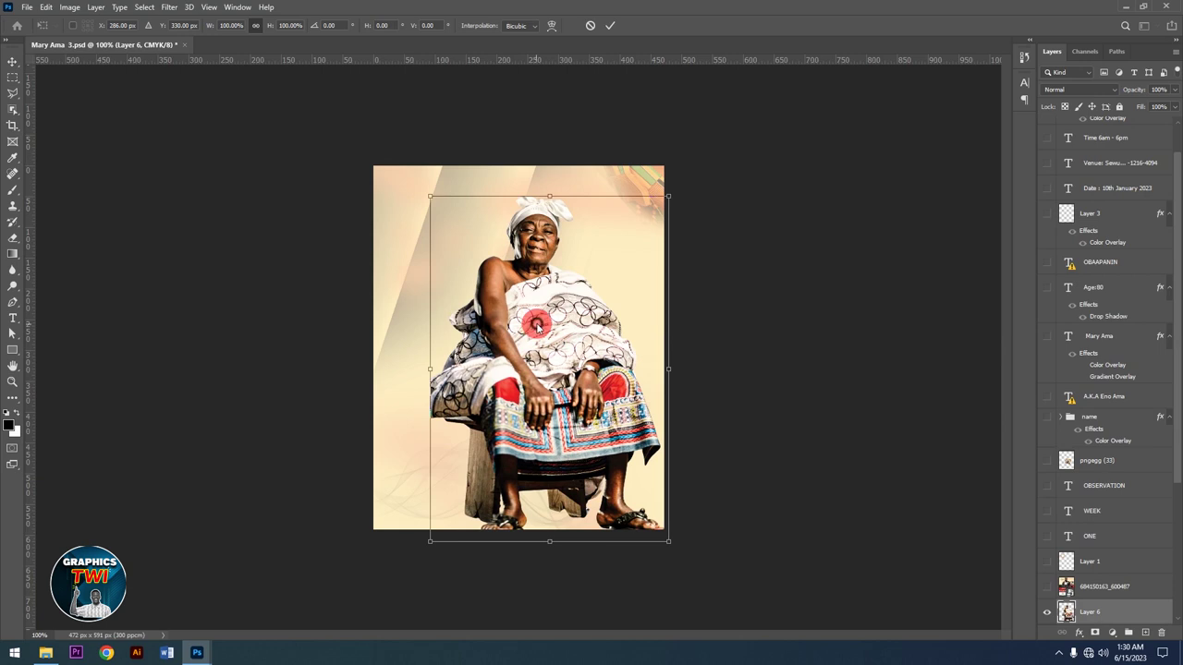
right_click(536, 326)
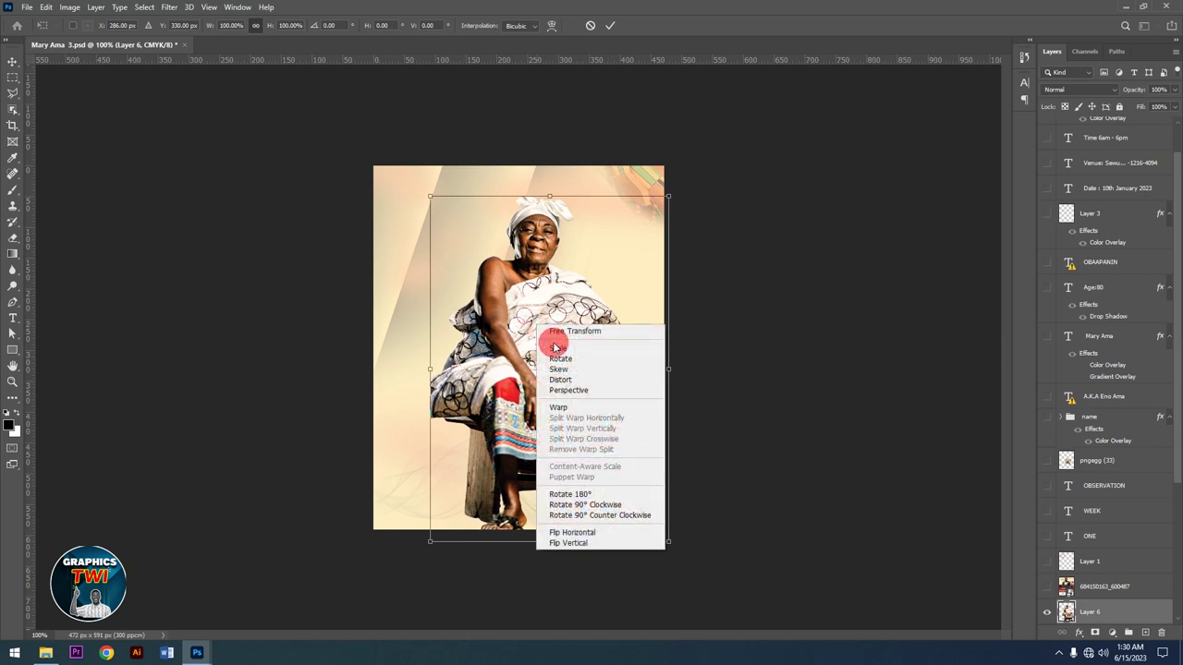
left_click(570, 533)
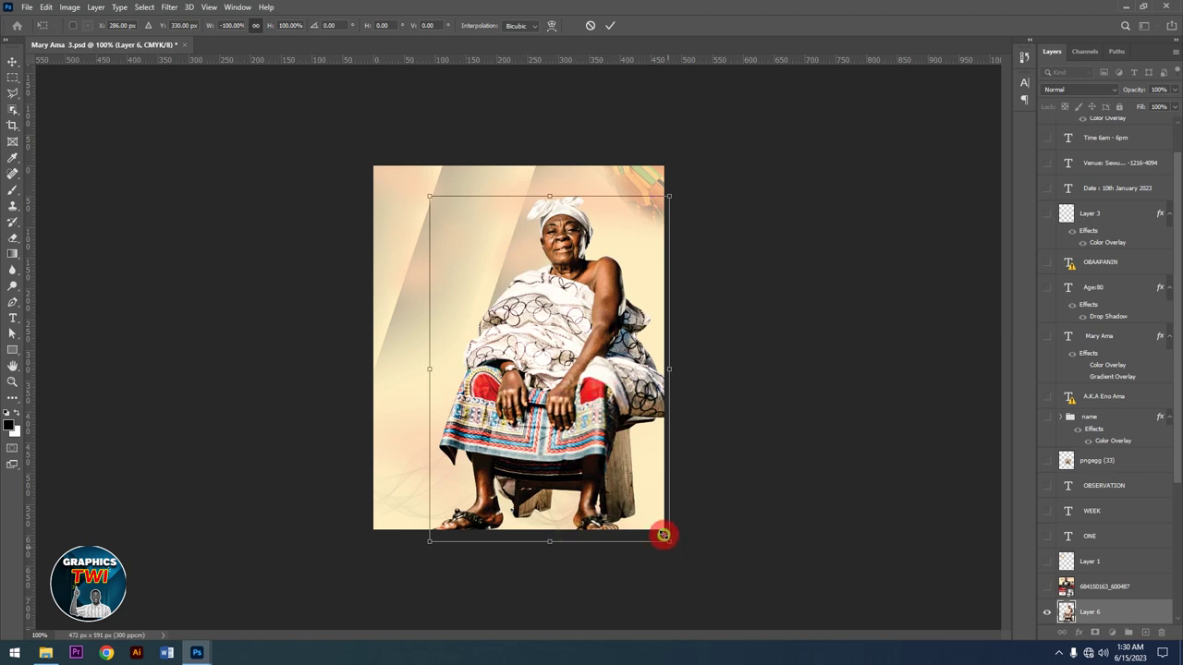
left_click_drag(667, 539, 637, 483)
left_click_drag(570, 364, 633, 342)
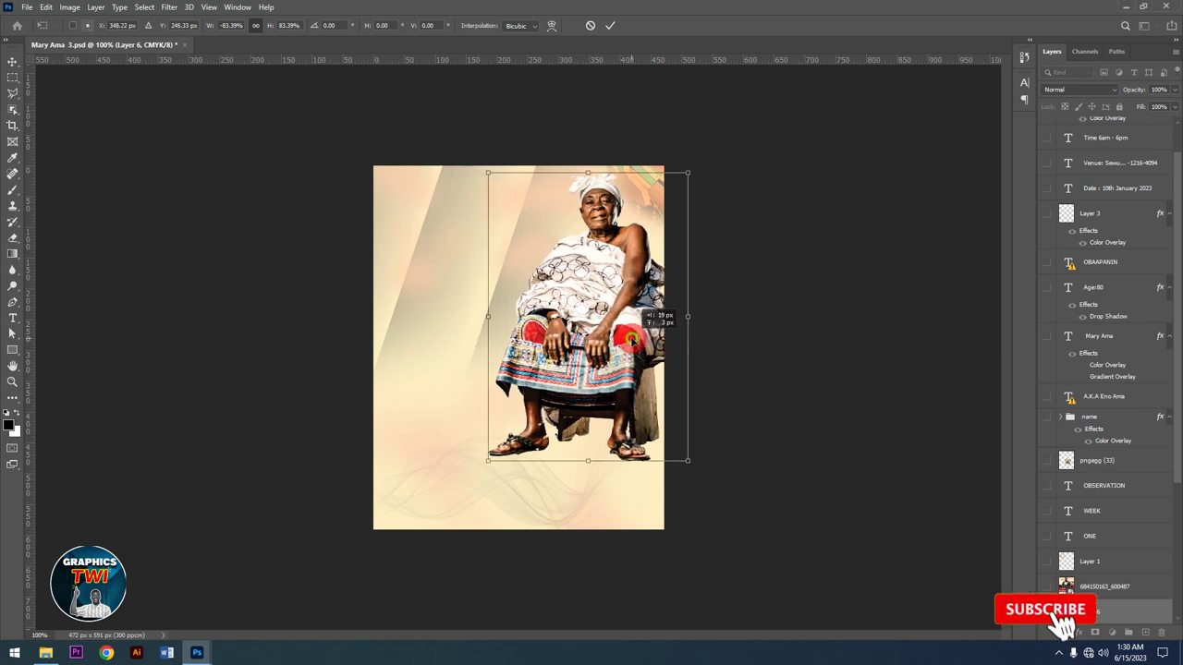
left_click(610, 26)
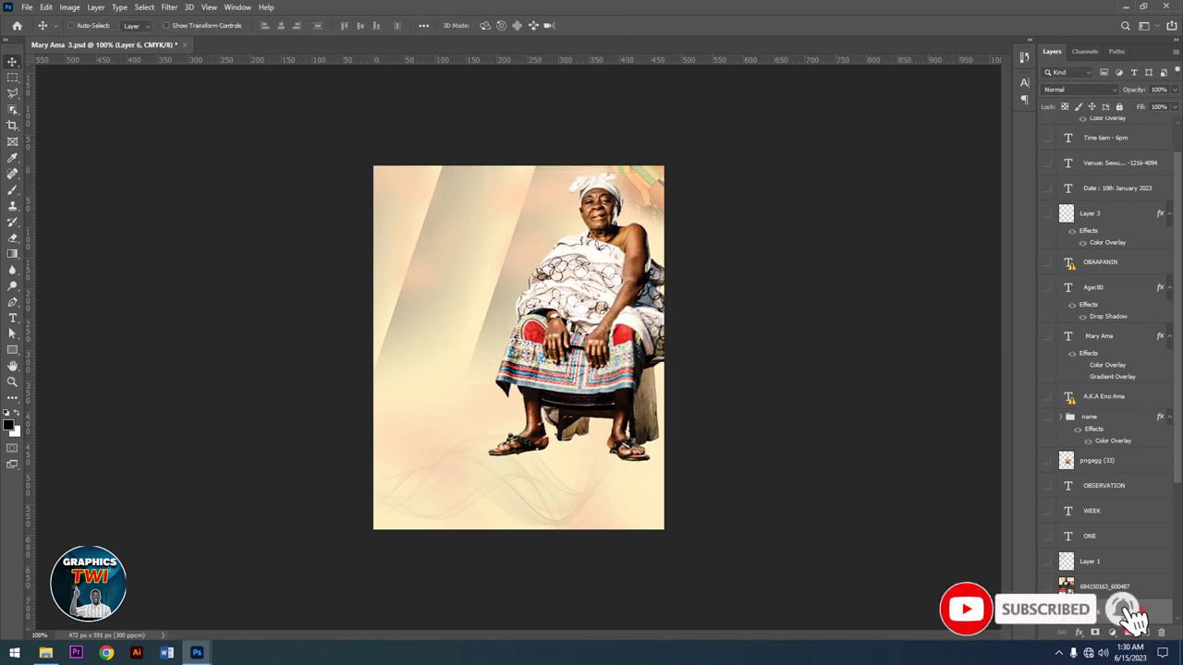
left_click_drag(1178, 468, 1178, 485)
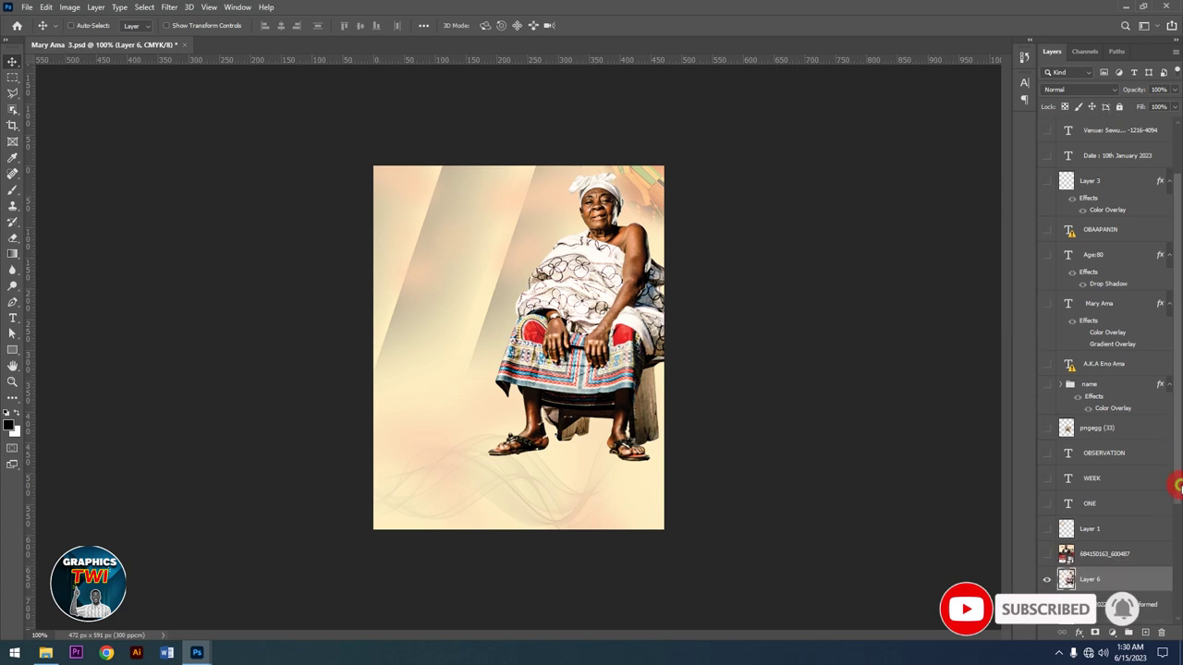
right_click(1099, 580)
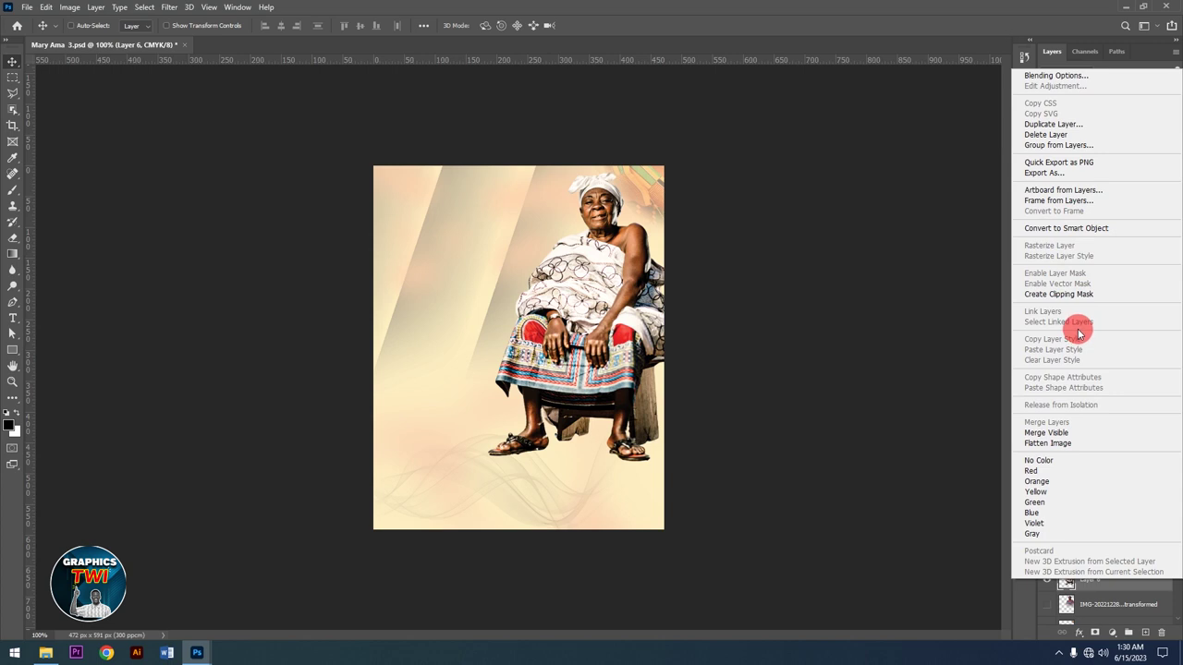
Erase the woman's feet and chair legs with a size-250 Eraser.
left_click(1105, 587)
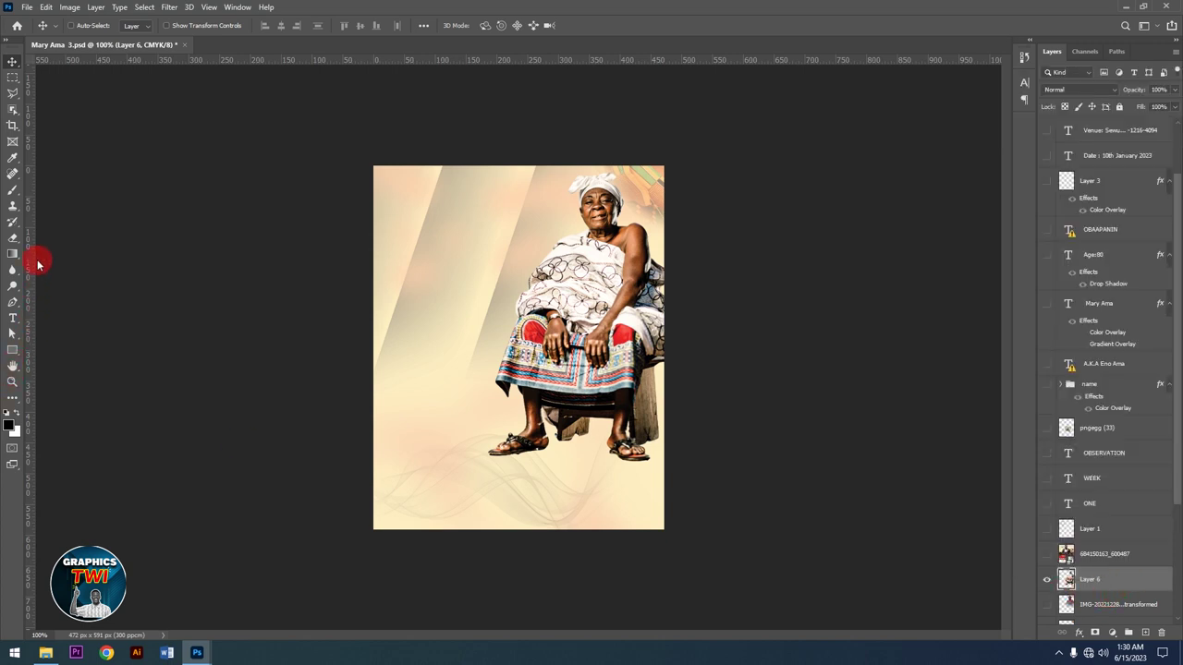
left_click(17, 238)
right_click(16, 238)
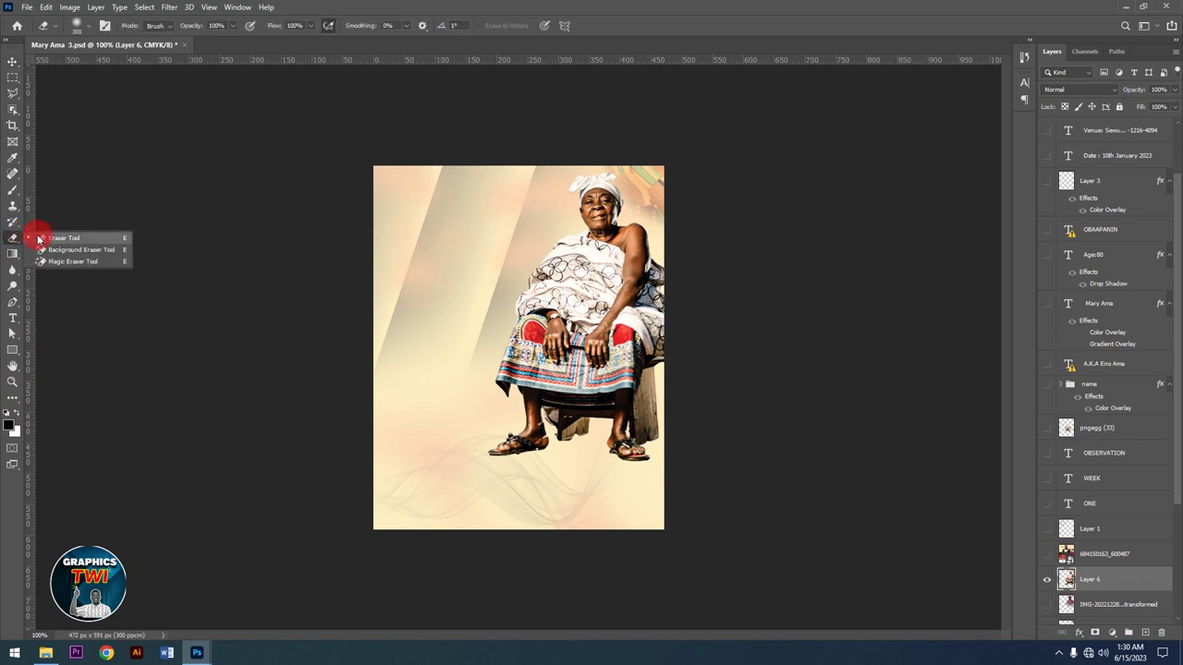
left_click(46, 235)
key("bracketleft")
key("bracketleft")
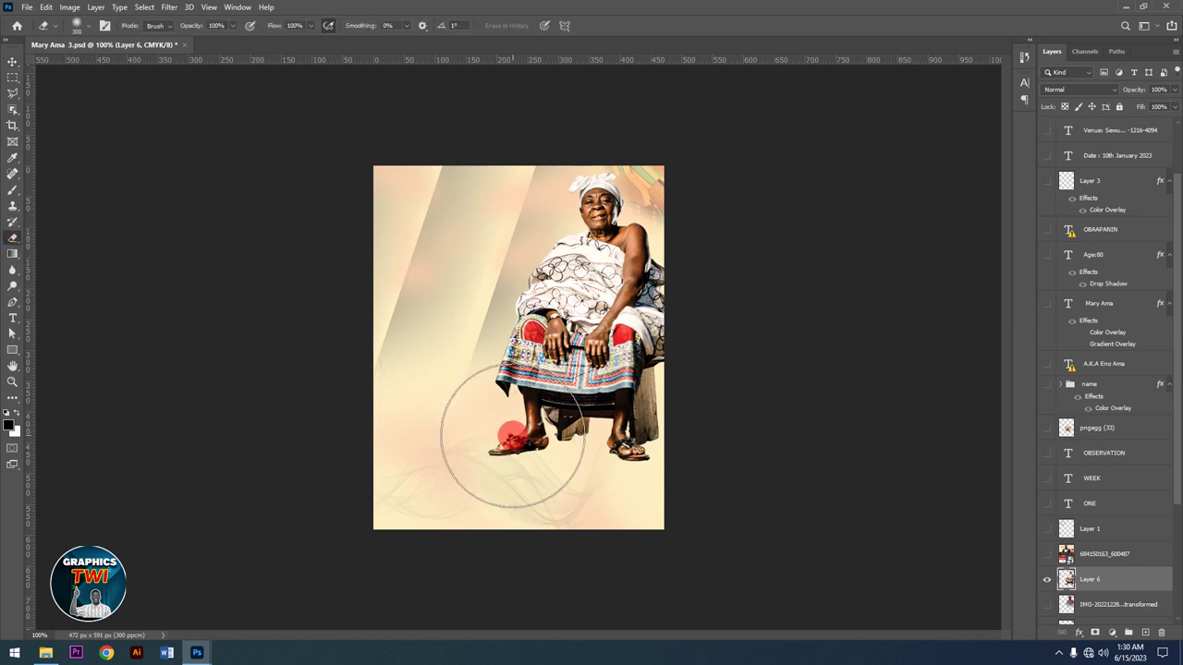
key("bracketright")
mouse_move(486, 430)
left_mouse_down()
mouse_move(696, 436)
mouse_move(487, 372)
mouse_move(438, 317)
mouse_move(496, 449)
mouse_move(710, 475)
mouse_move(623, 465)
mouse_move(562, 491)
mouse_move(412, 338)
mouse_move(441, 298)
mouse_move(449, 320)
mouse_move(721, 391)
mouse_move(839, 287)
mouse_move(536, 324)
left_mouse_up()
Show the gold laurel wreath layer (Layer 1) at the top left.
left_click_drag(1153, 582, 1147, 558)
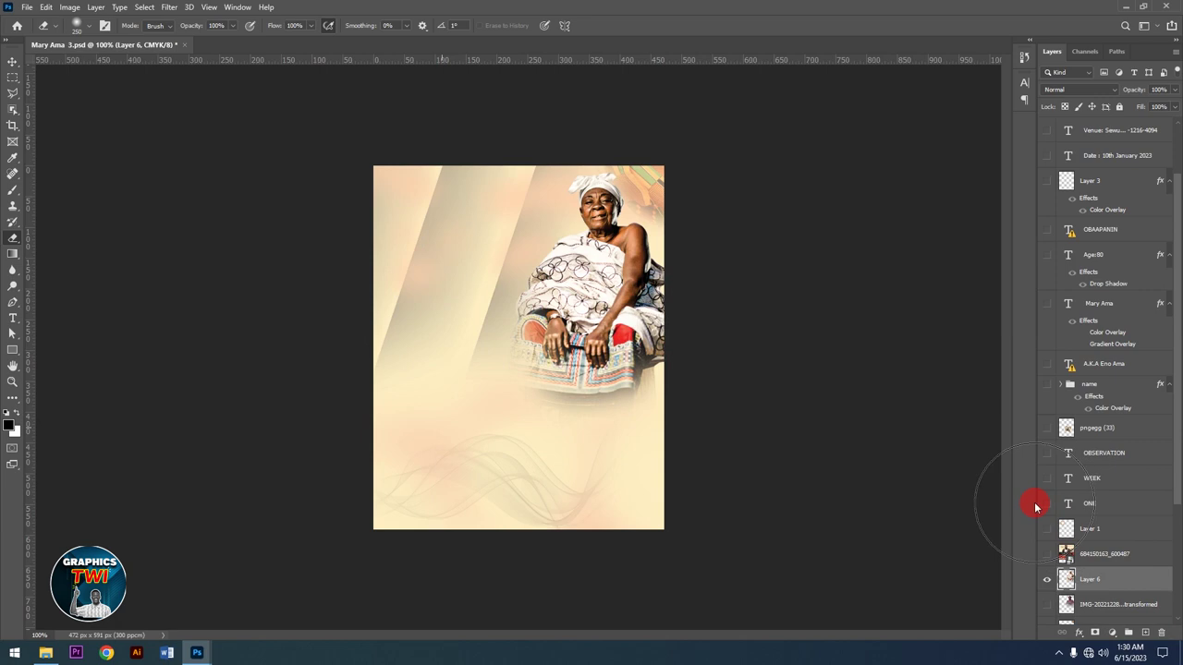
left_click_drag(1099, 588, 1053, 537)
left_click(1048, 530)
Select the laurel layer, then show and select the ONE text layer with the Move Tool.
left_click(1124, 532)
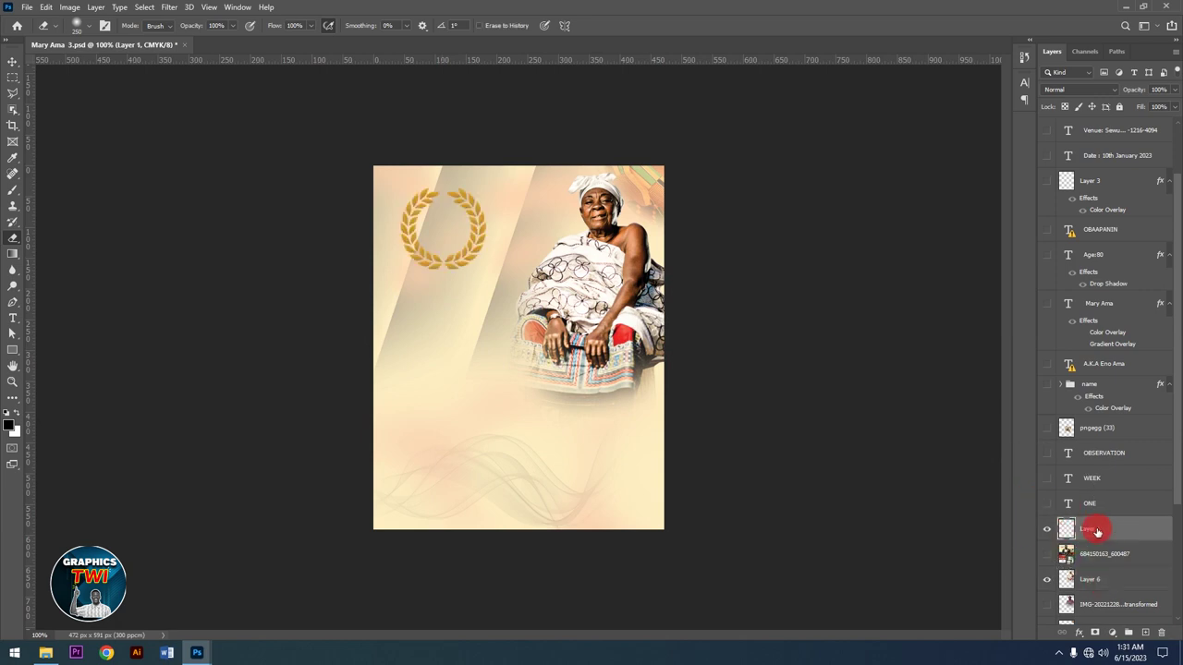
left_click_drag(487, 245, 970, 658)
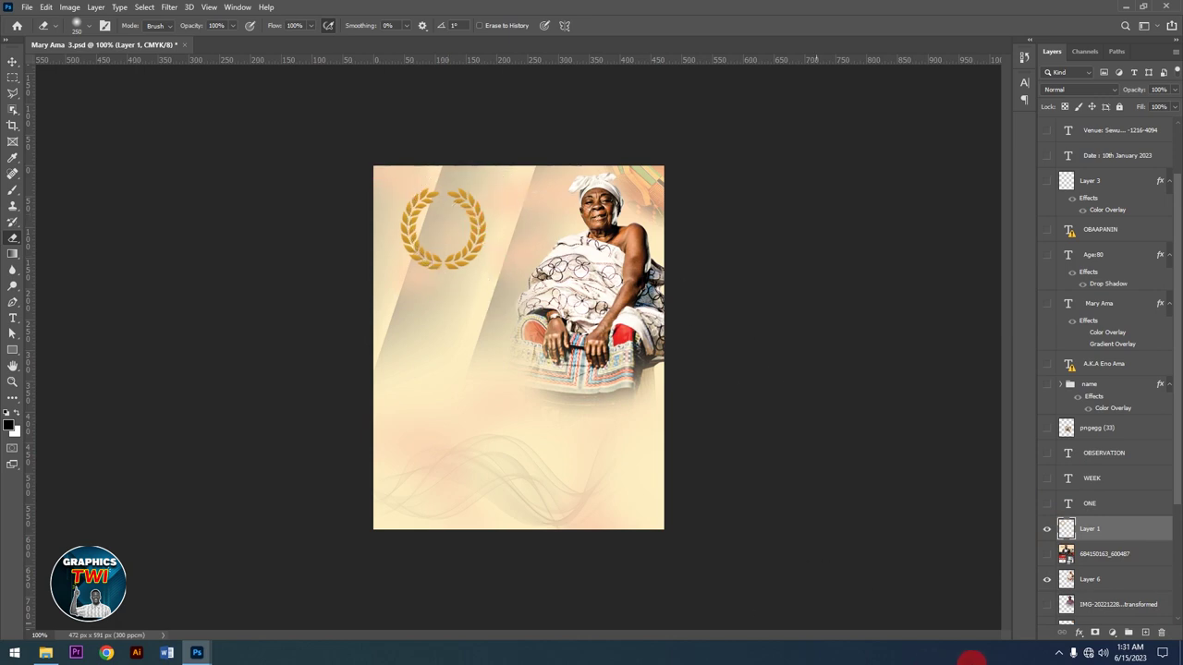
mouse_move(375, 179)
left_mouse_down()
mouse_move(446, 225)
mouse_move(4, 64)
left_mouse_up()
left_click(11, 62)
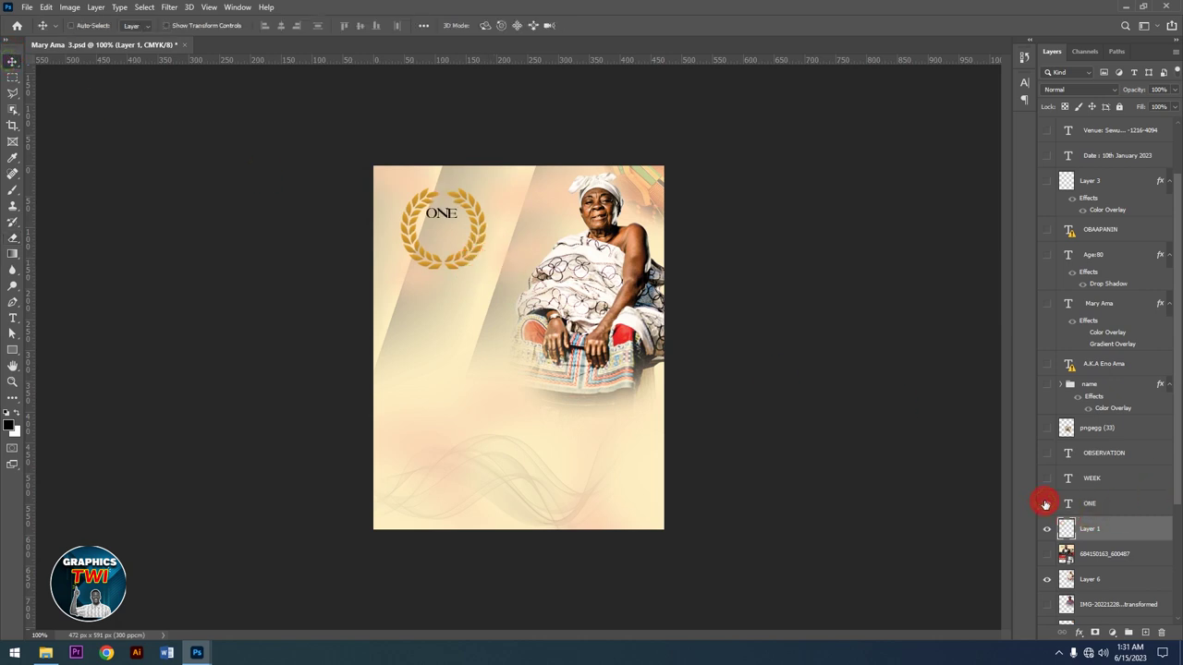
mouse_move(1103, 510)
left_mouse_down()
mouse_move(1072, 520)
mouse_move(103, 62)
left_mouse_up()
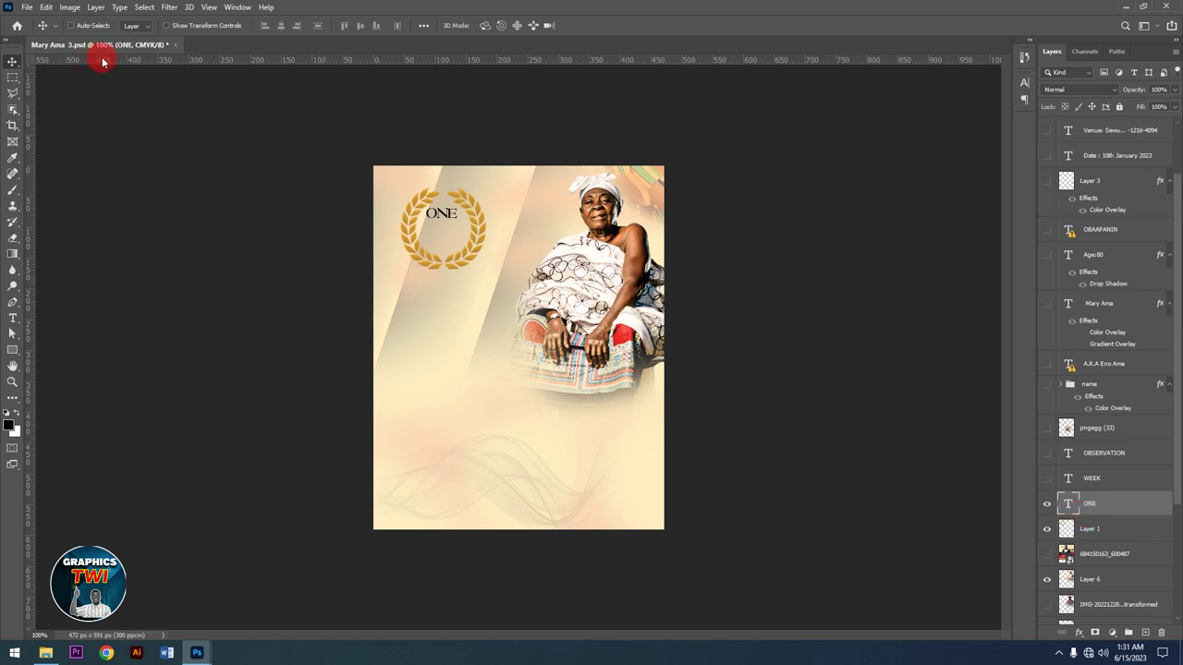
left_click(16, 320)
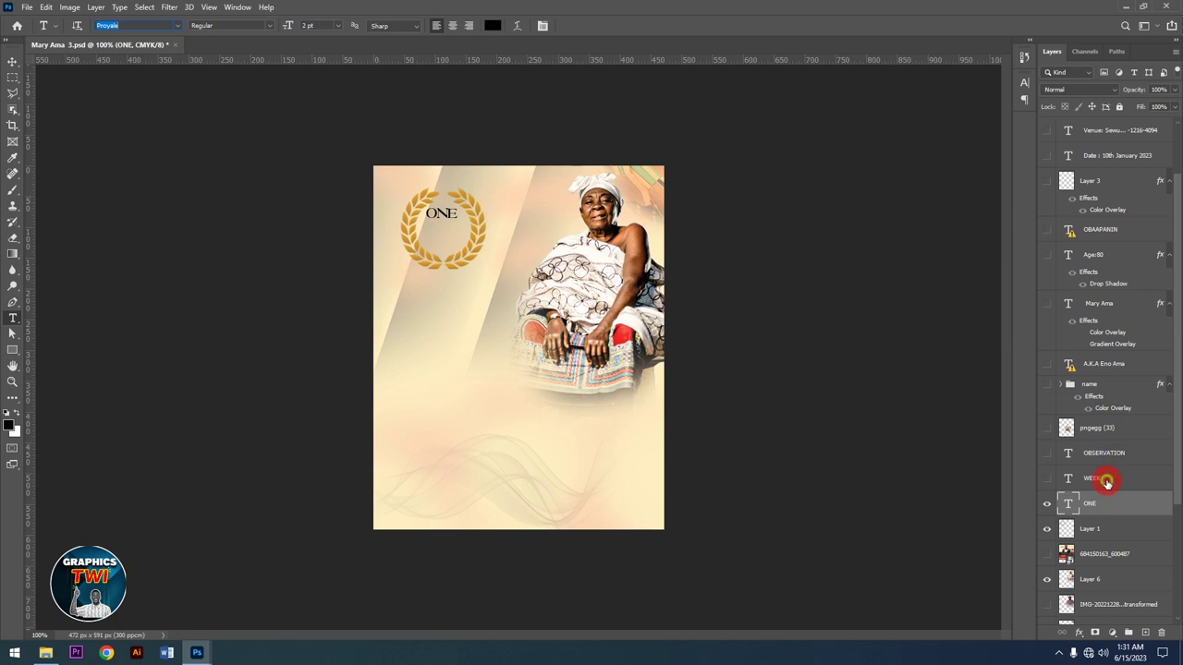
Show the WEEK text under ONE and keep its font as Proyale Regular.
left_click(1045, 480)
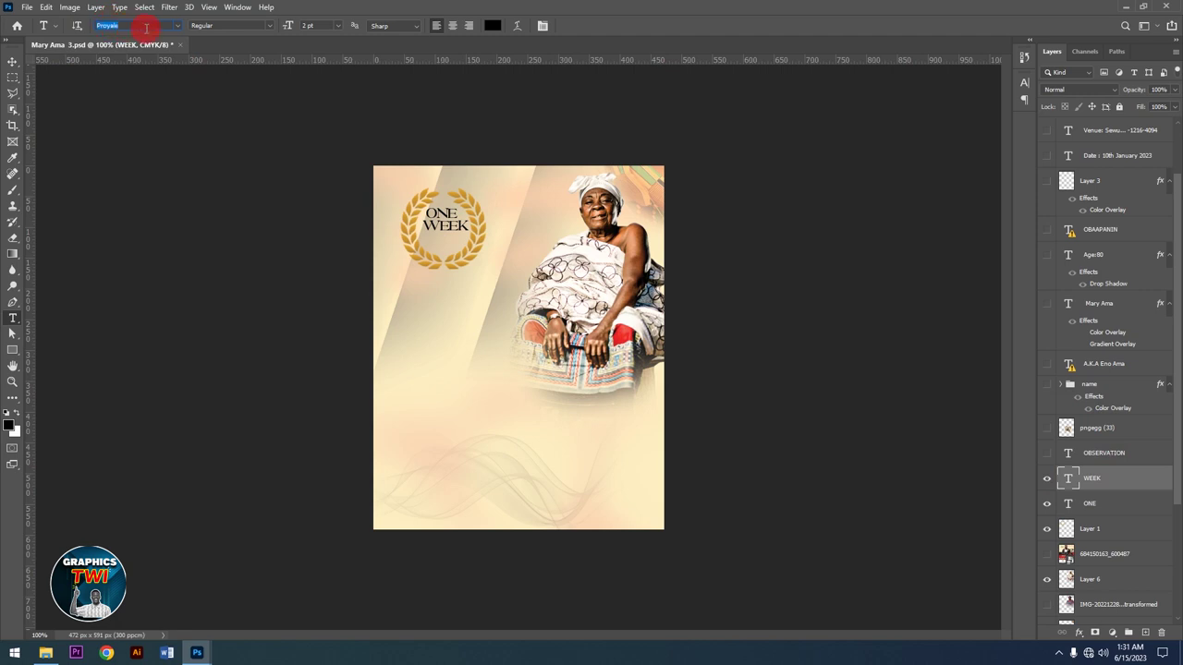
left_click(178, 26)
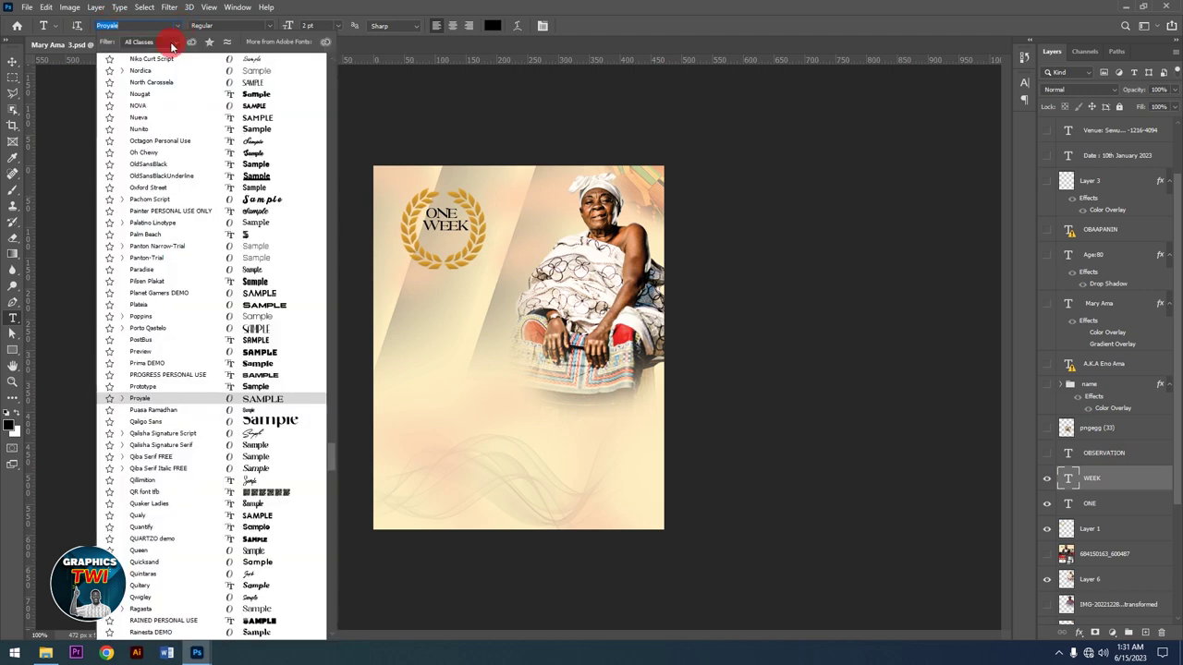
key("ctrl+z")
left_click(542, 30)
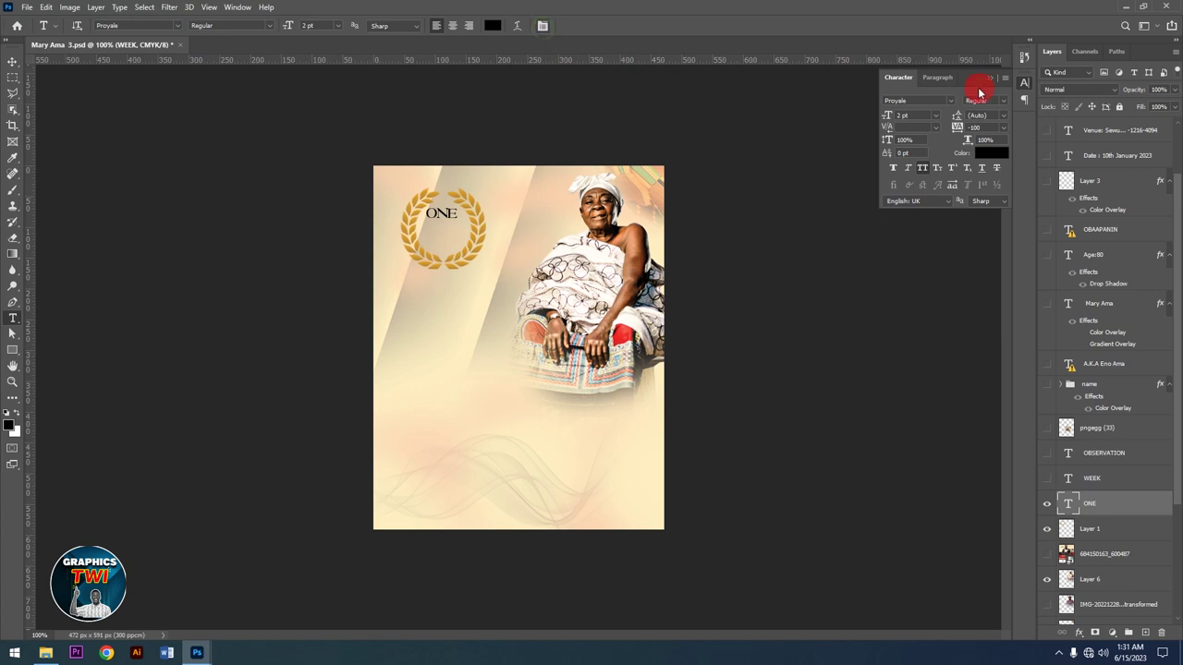
left_click(1002, 103)
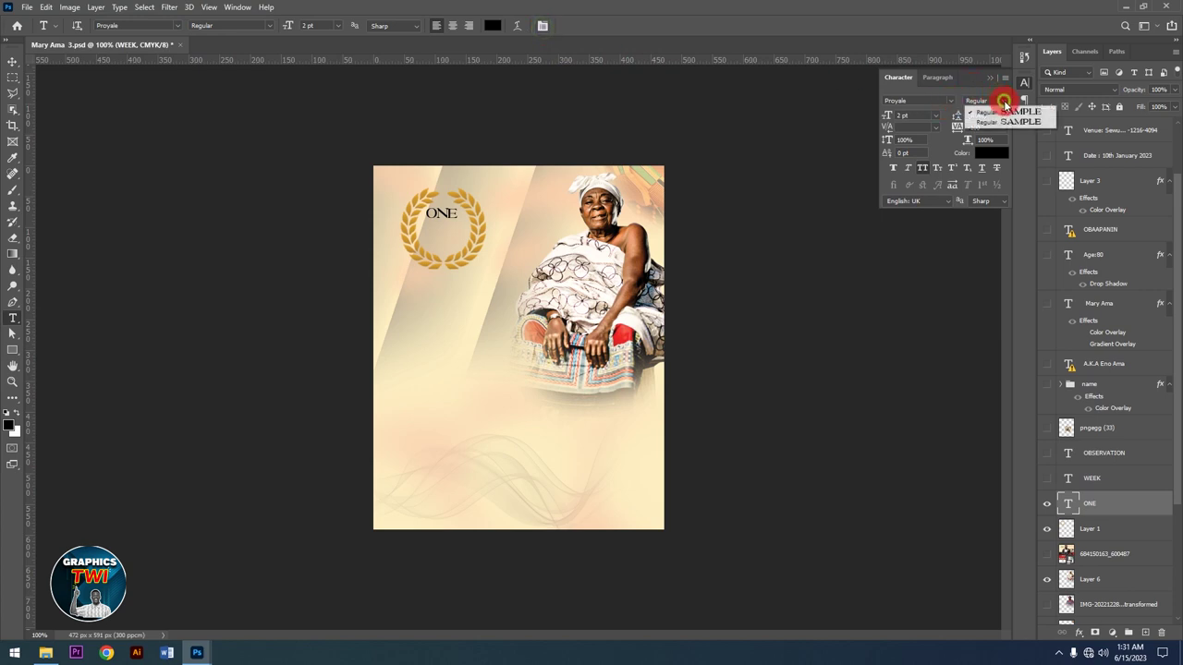
left_click(896, 20)
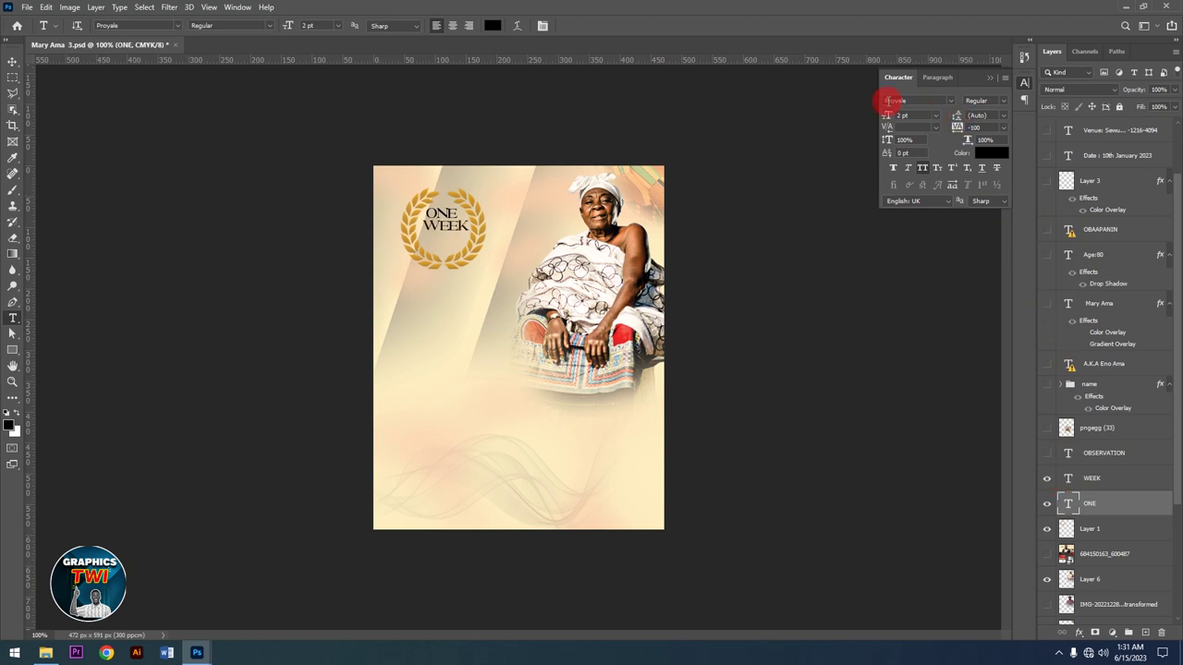
left_click(1110, 460)
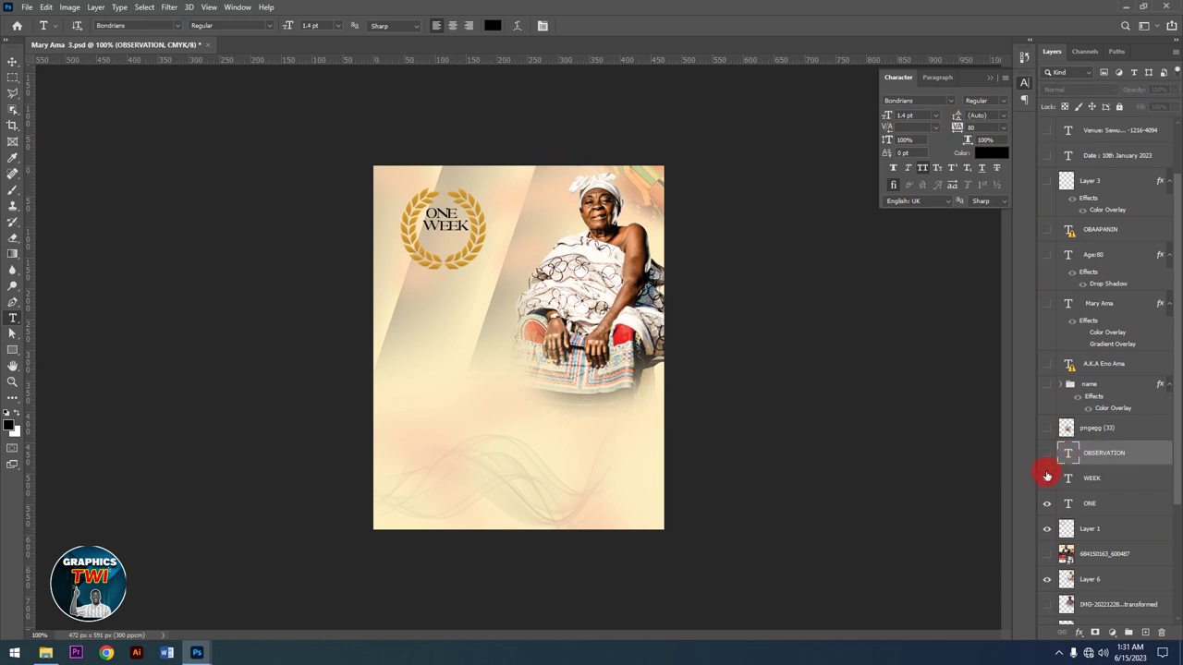
Show the OBSERVATION text and the gold-framed pngegg (33) portrait layer.
left_click(1045, 456)
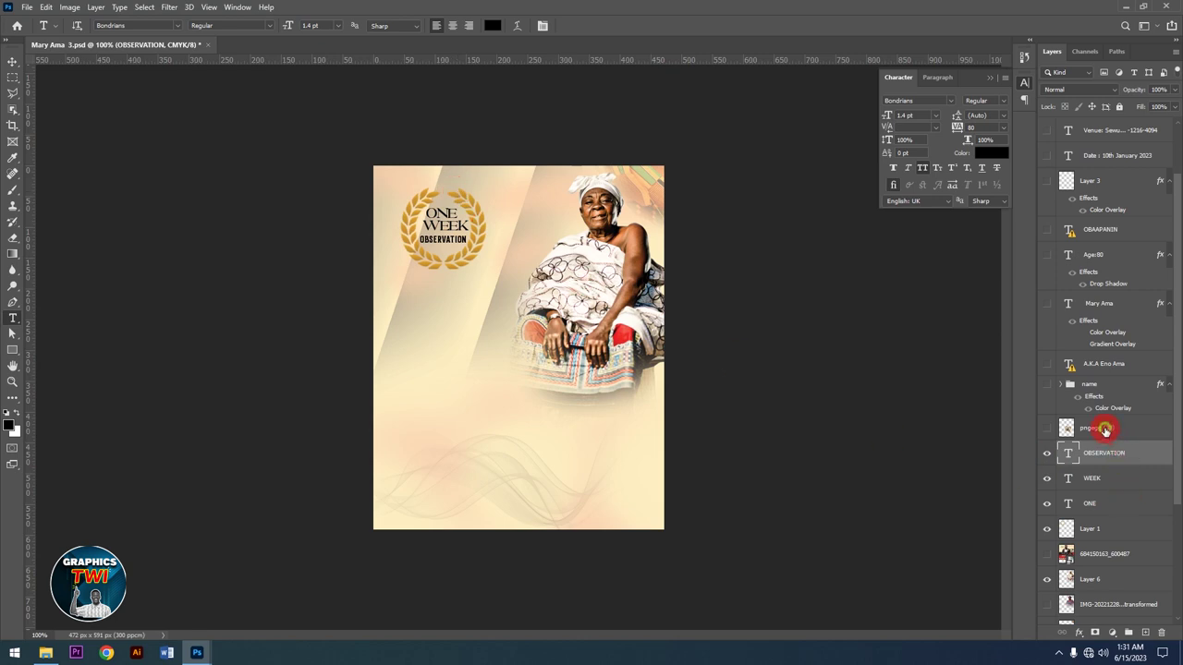
left_click(1104, 428)
left_click(1045, 427)
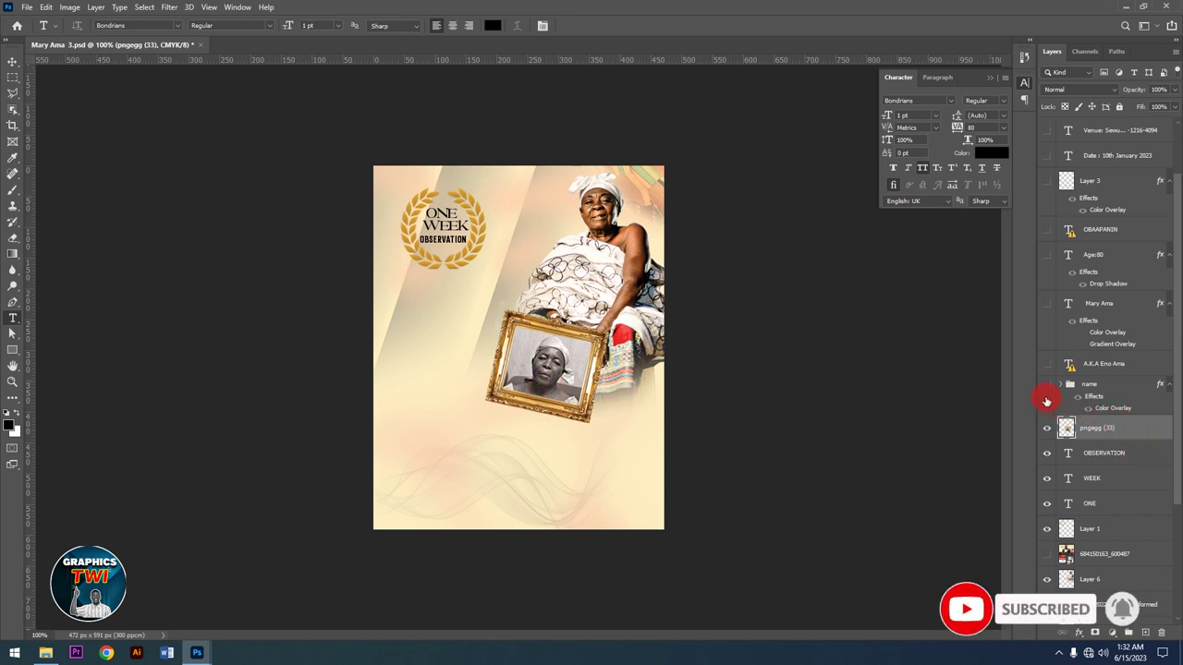
Reveal the deceased's surname, her A.K.A nickname line and her first names in grey, left of the portrait.
left_click(1048, 385)
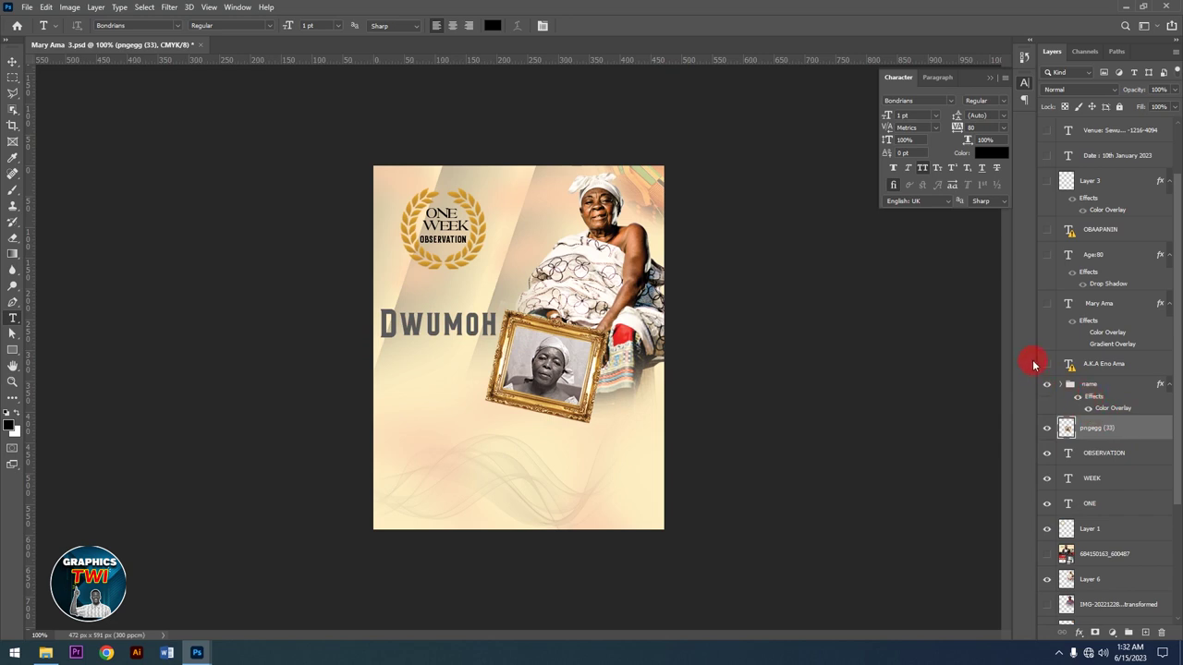
left_click(1046, 364)
left_click(1048, 304)
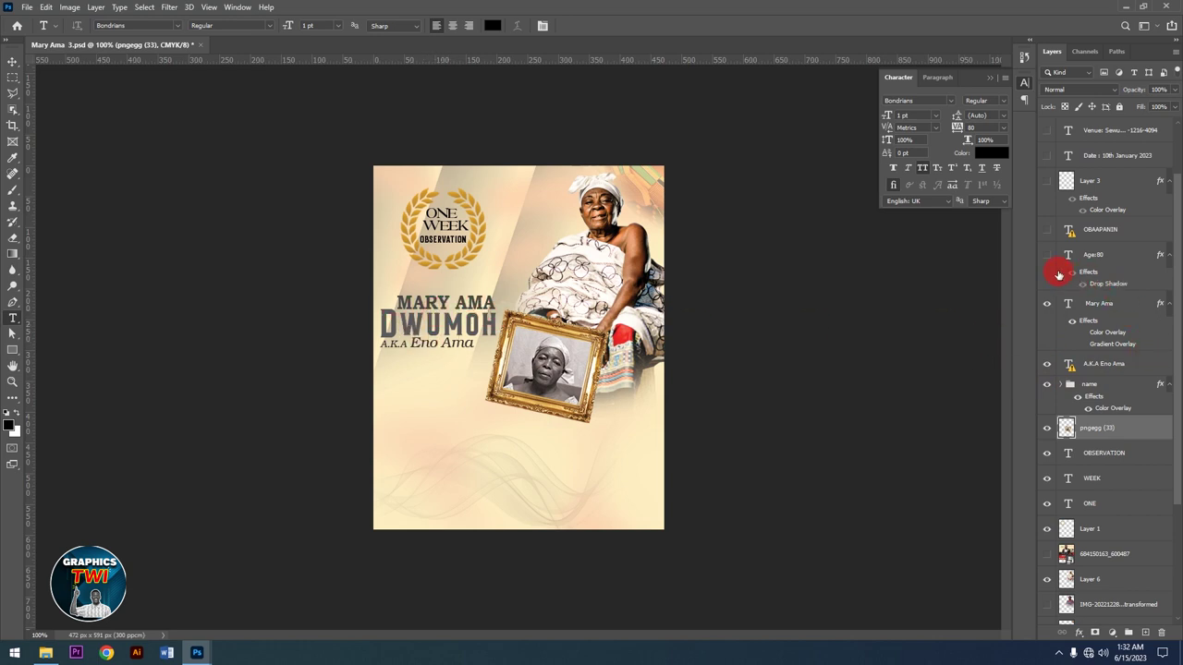
Show the white 'AGE:80' label below the name and the italic 'OBAAPANIN' title above it.
left_click(1093, 257)
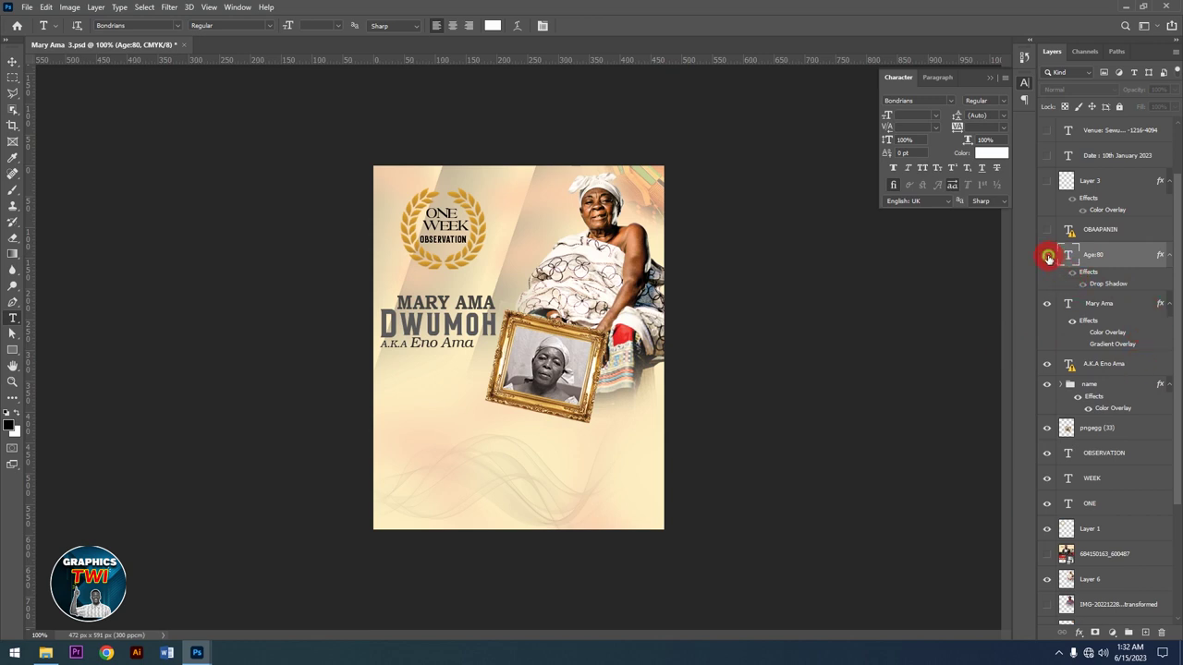
left_click(1048, 256)
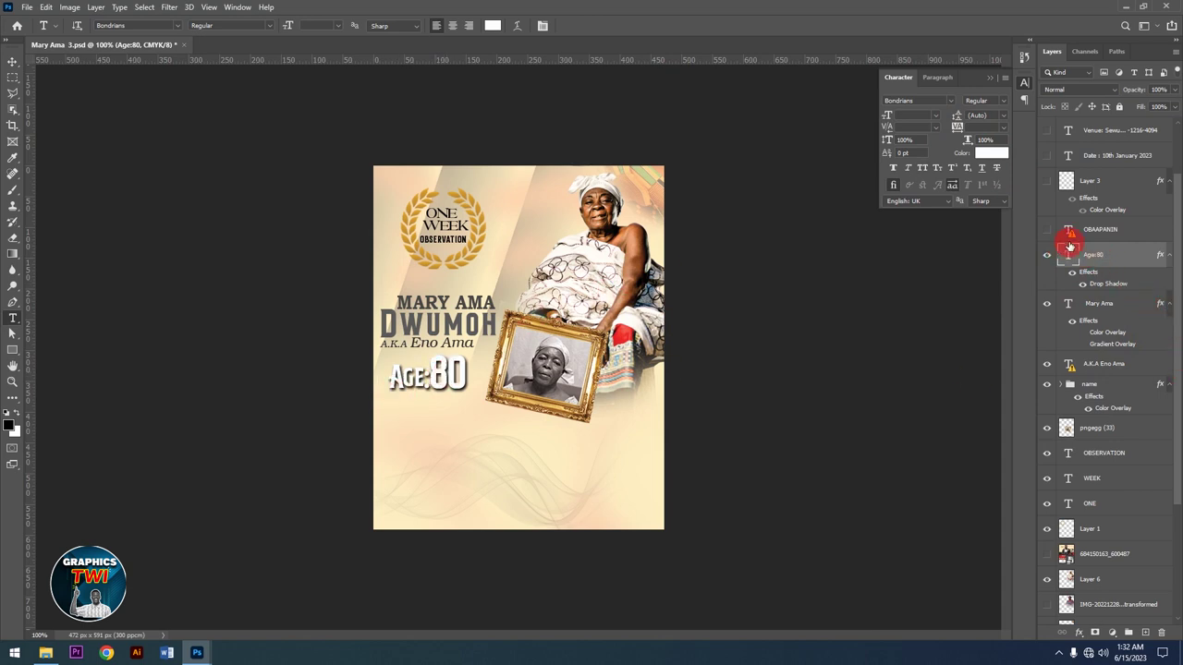
left_click(1097, 230)
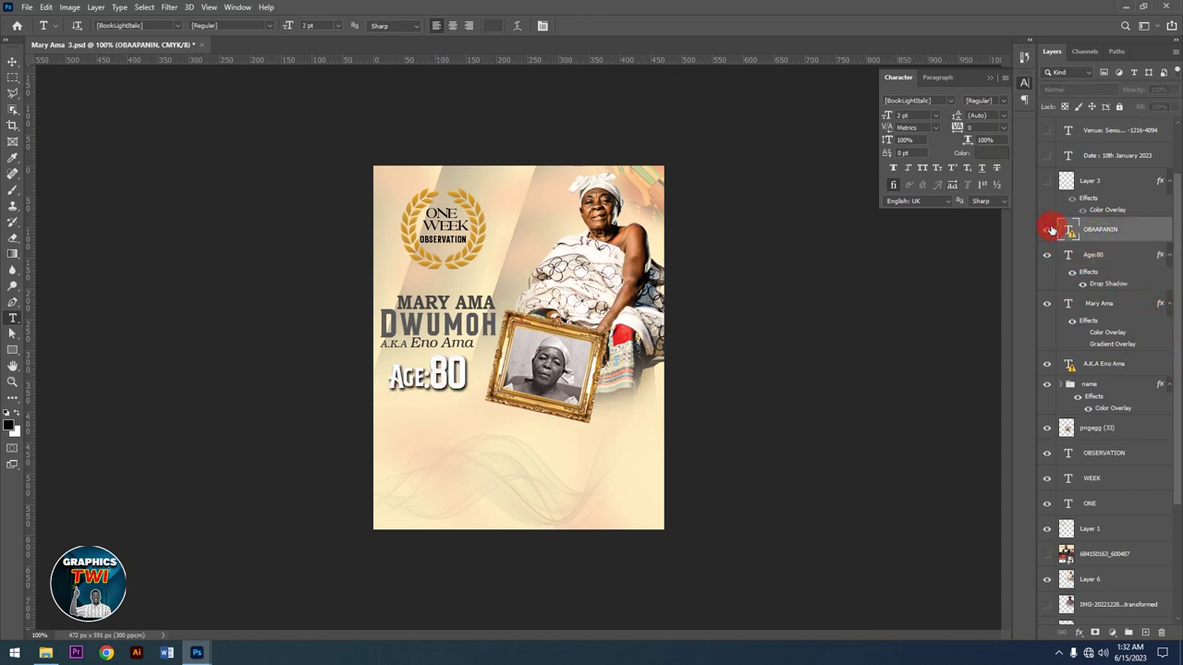
left_click(1049, 230)
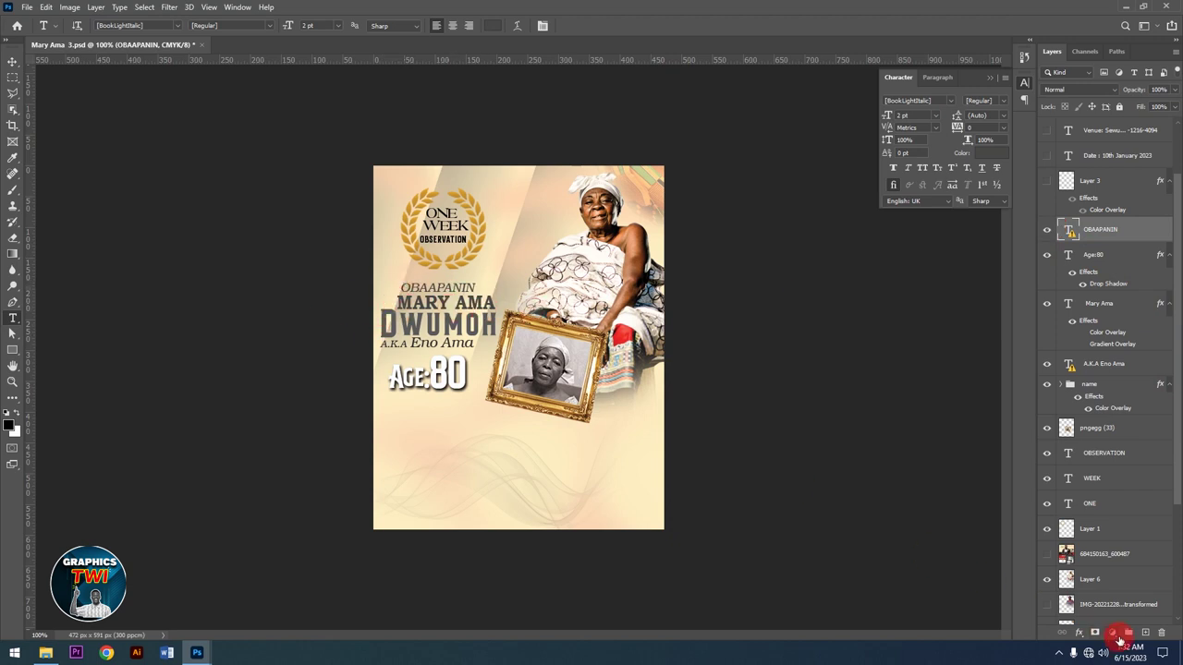
left_click_drag(1179, 322, 1177, 254)
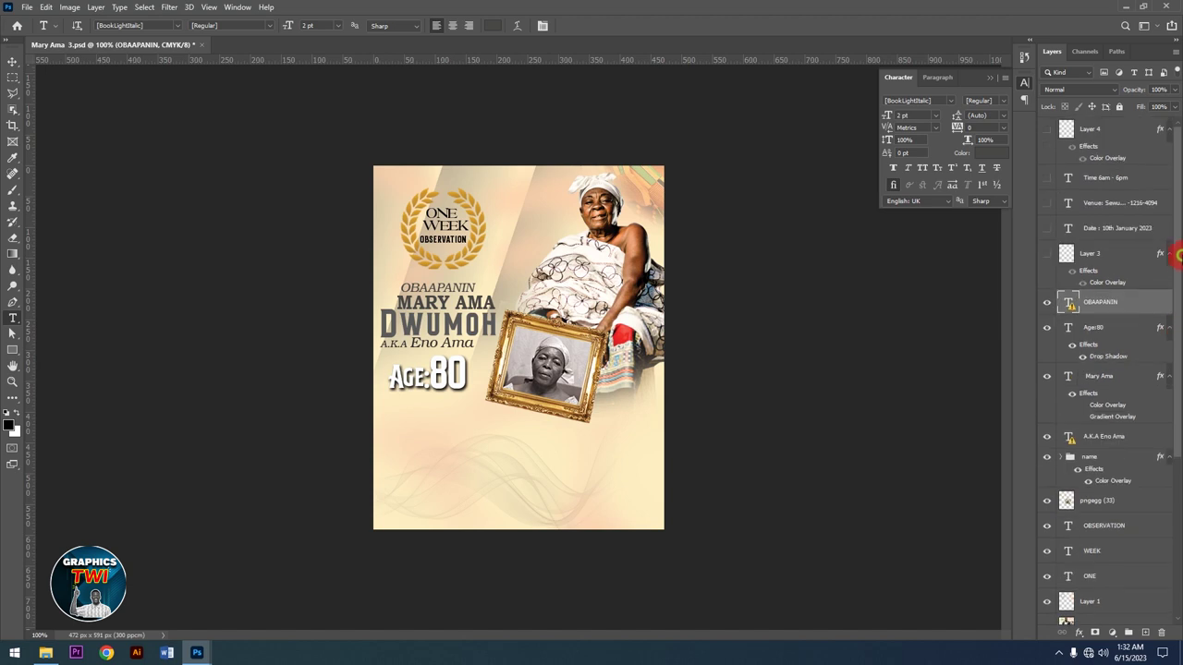
Show the Layer 3 ornamental divider below the portrait.
left_click(1044, 255)
left_click(1104, 257)
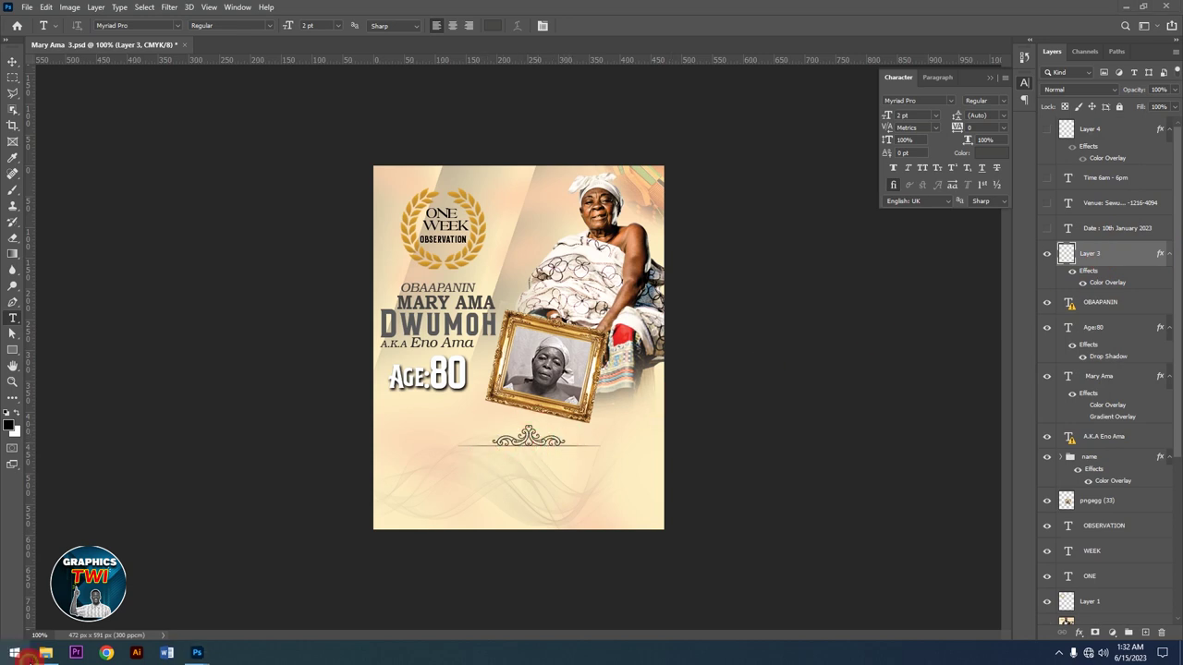
left_click(45, 653)
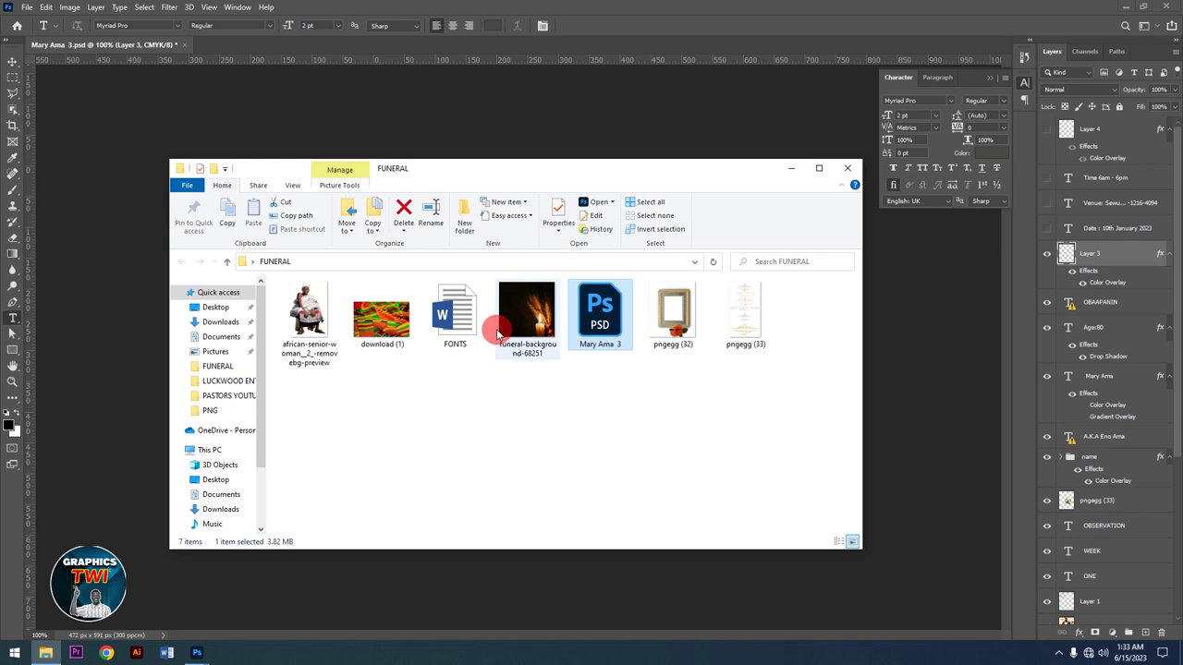
left_click(791, 168)
left_click(1154, 329)
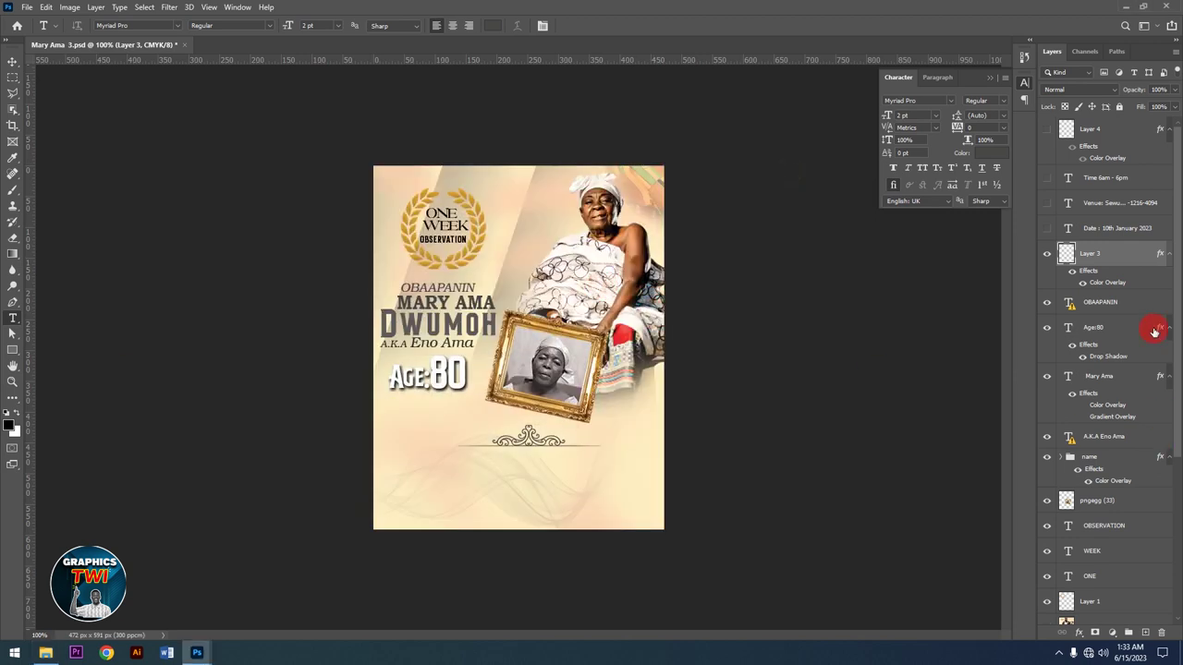
left_click(1109, 251)
Show the '10th January 2023' date, venue and time lines and the bottom divider, then close the Character panel.
left_click(1109, 235)
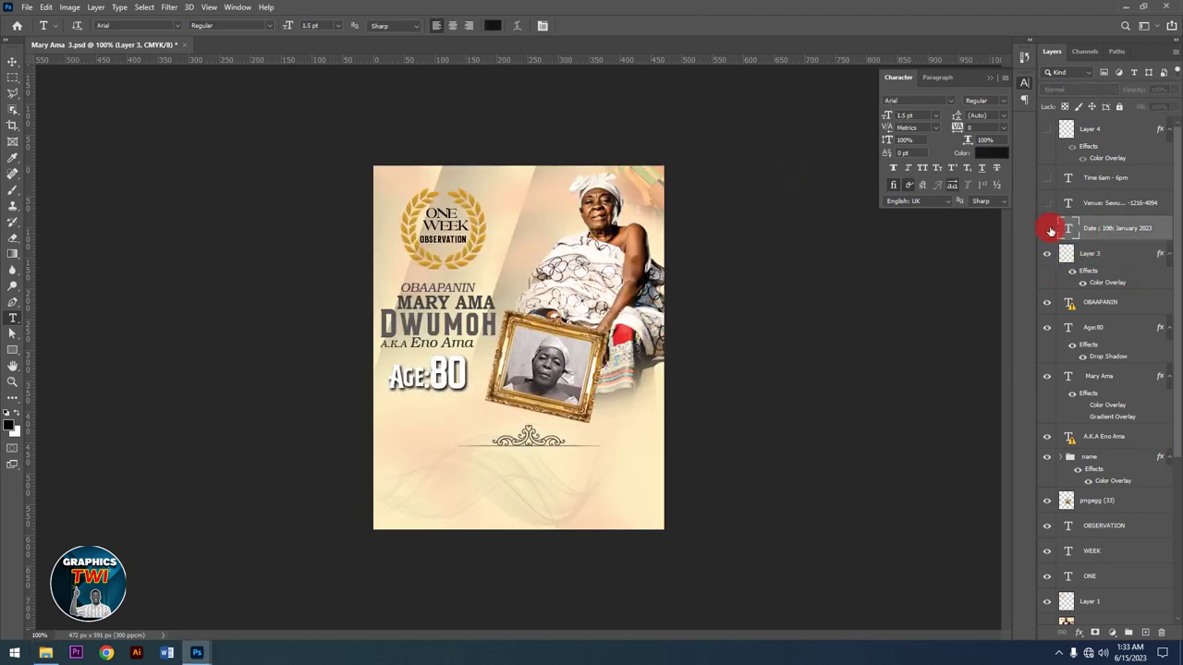
left_click(1047, 228)
left_click(1122, 145)
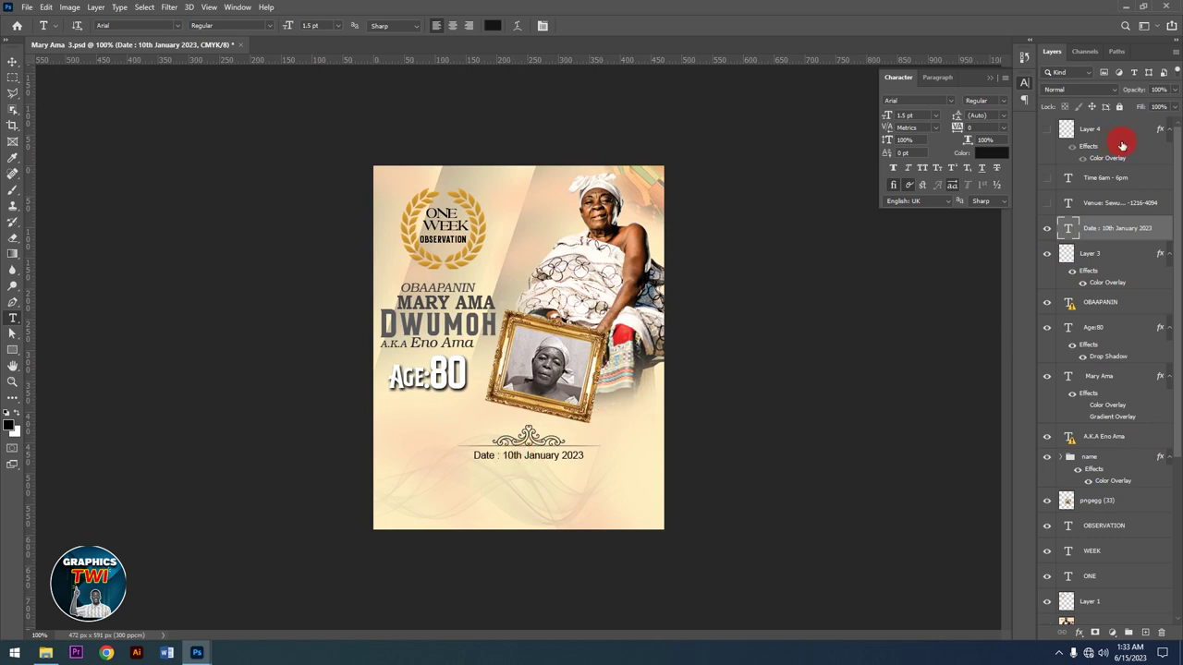
left_click(1047, 201)
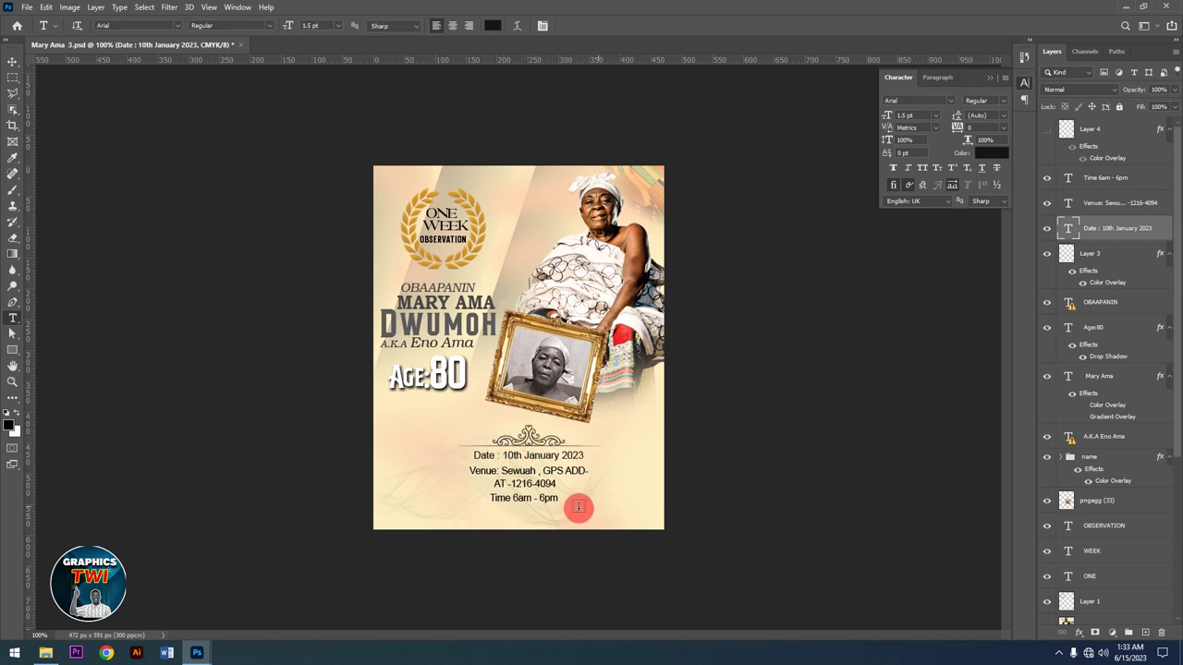
left_click(1047, 131)
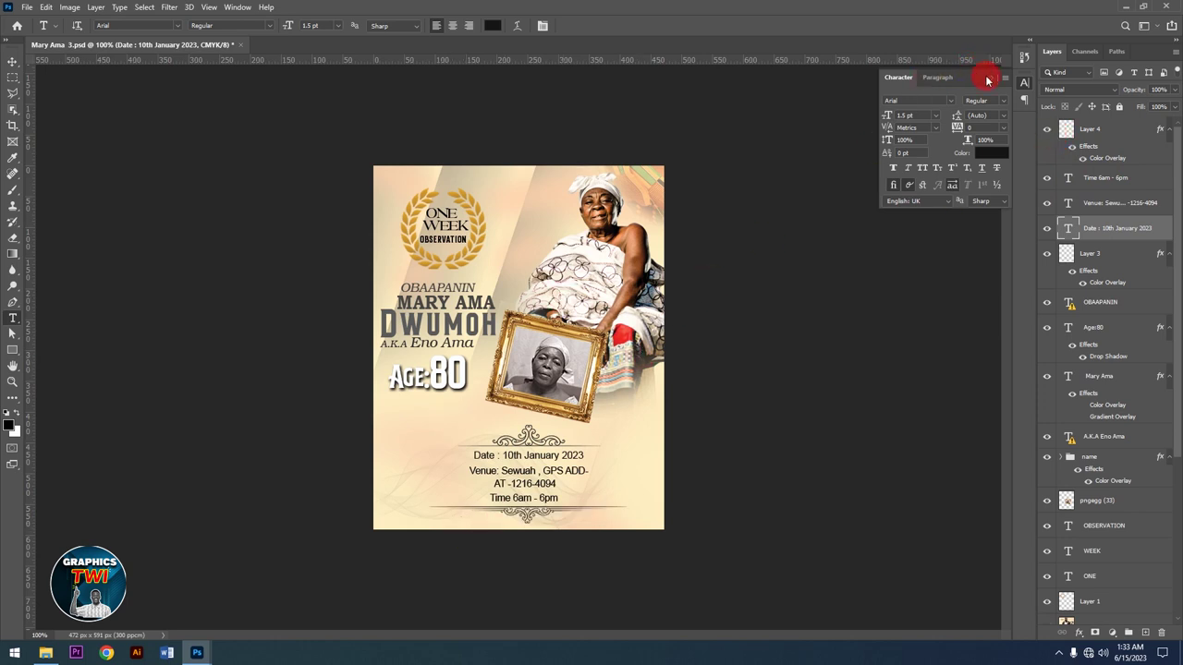
left_click(987, 80)
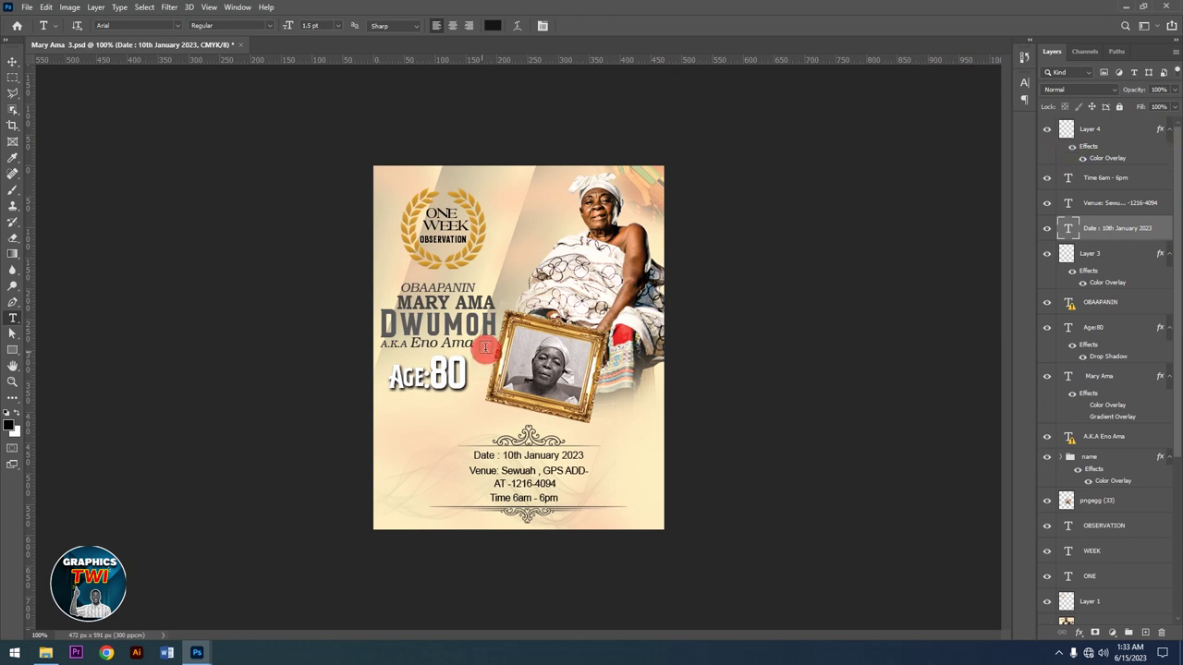
left_click(14, 61)
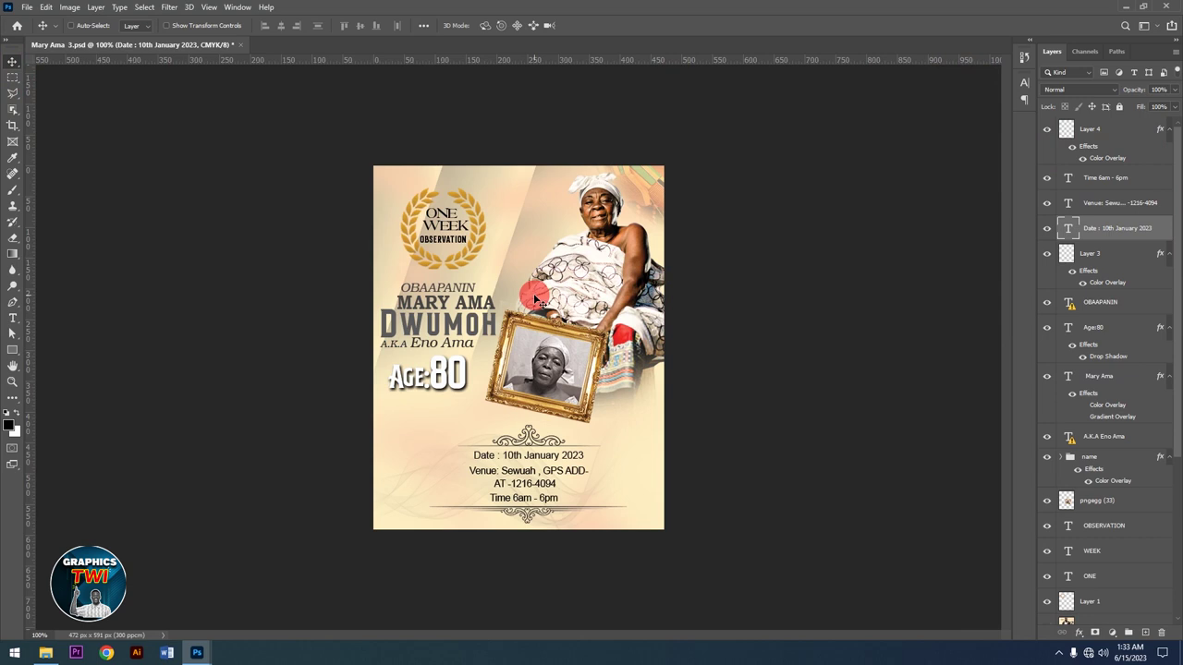
key("ctrl+plus")
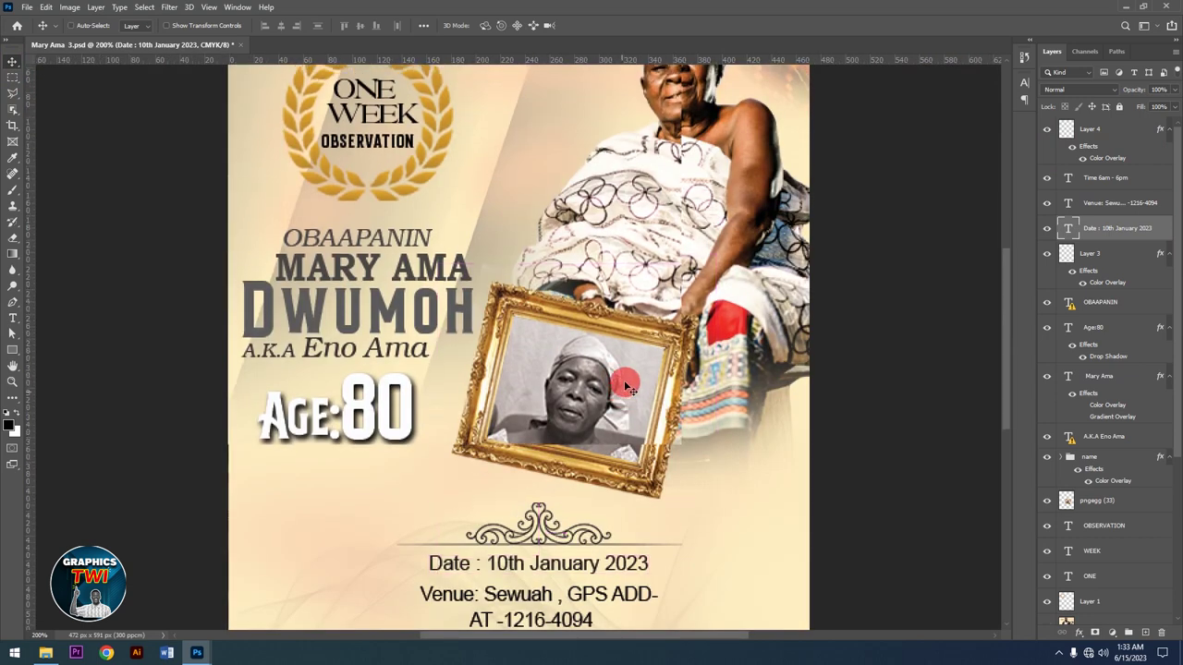
scroll(665, 393, "up", 5)
scroll(642, 379, "down", 2)
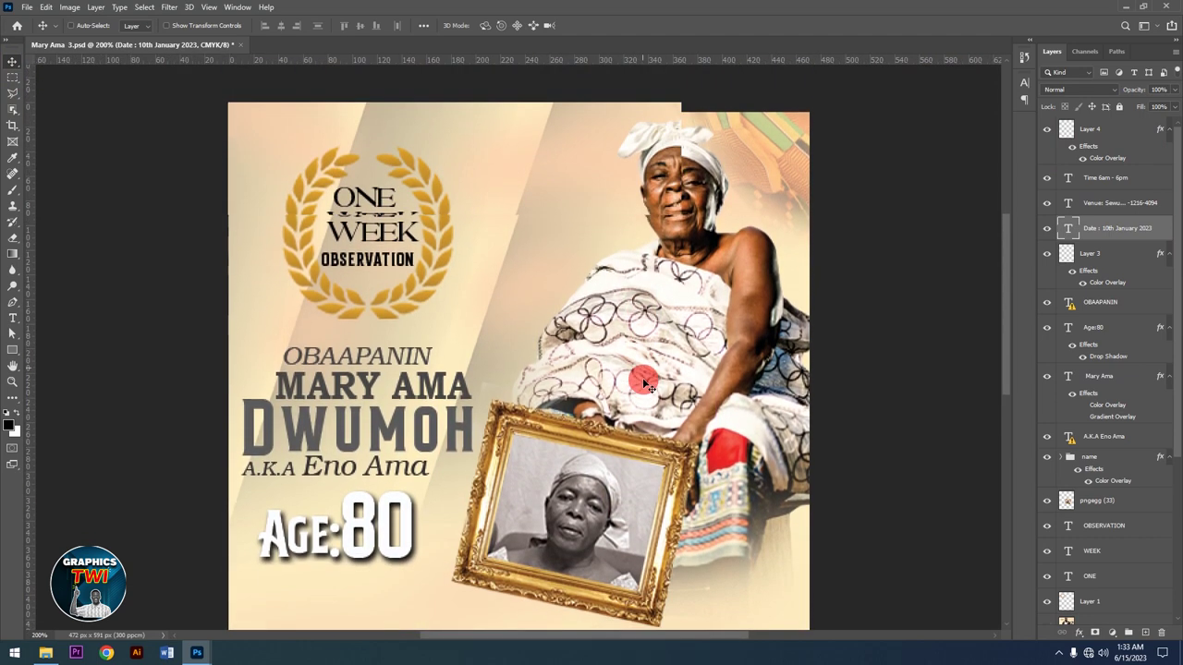
scroll(642, 379, "down", 1)
scroll(643, 379, "down", 2)
scroll(642, 379, "down", 1)
scroll(644, 383, "down", 2)
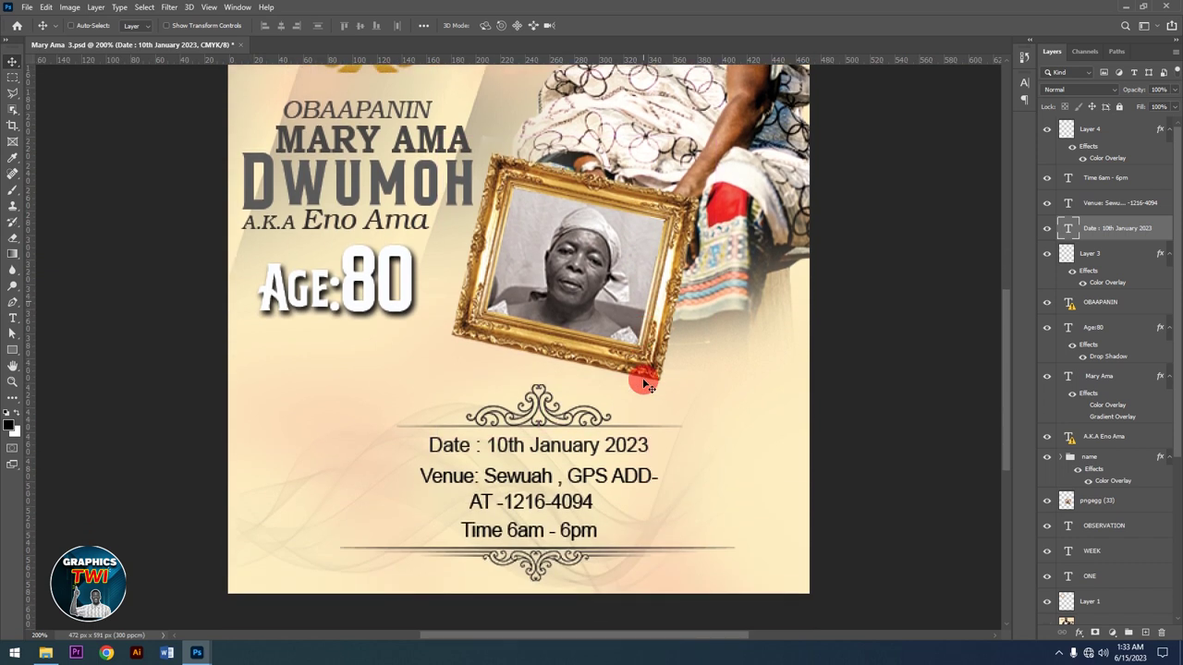
scroll(644, 382, "down", 1)
key("ctrl+minus")
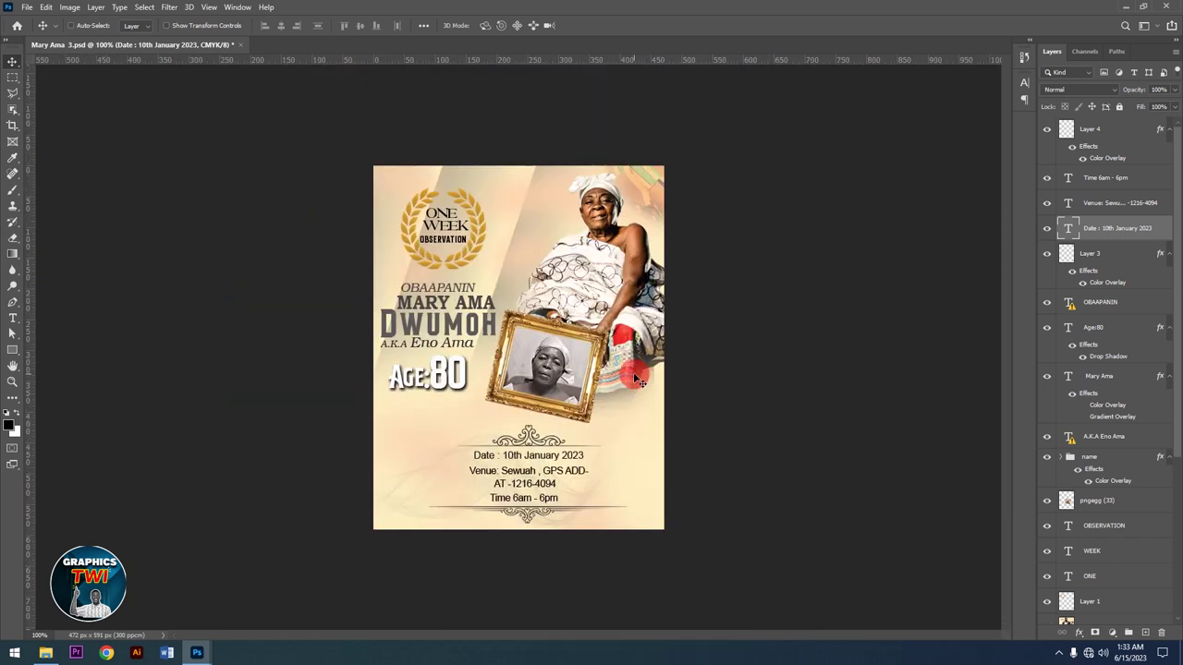